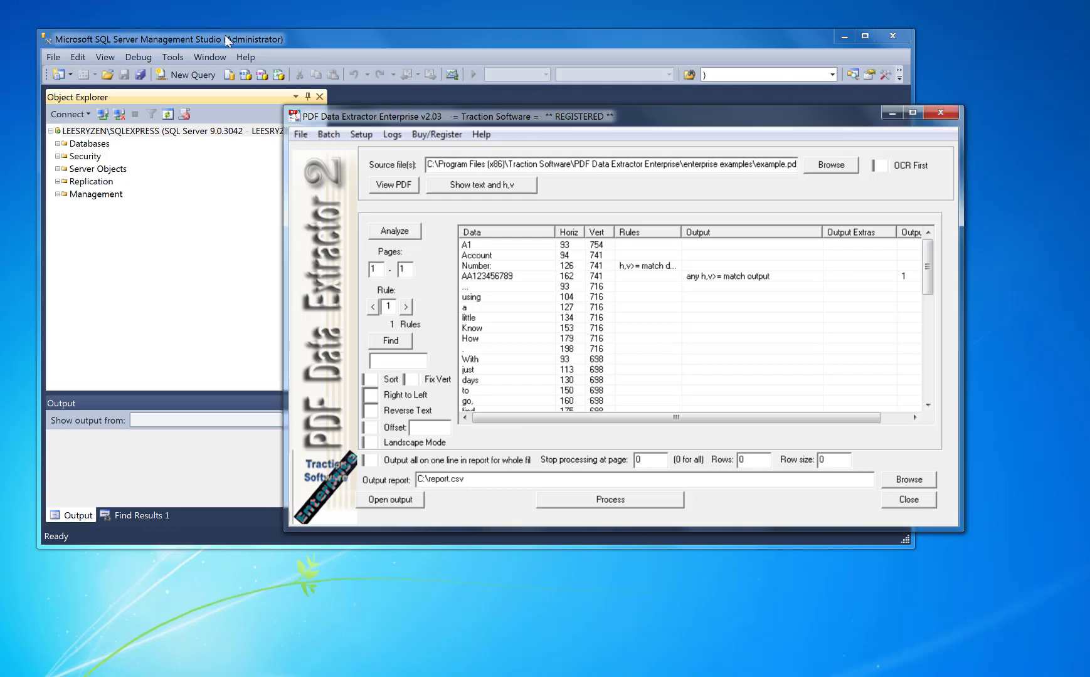
Load the saved setup file example1-sql.pde.
left_click(301, 135)
left_click(316, 157)
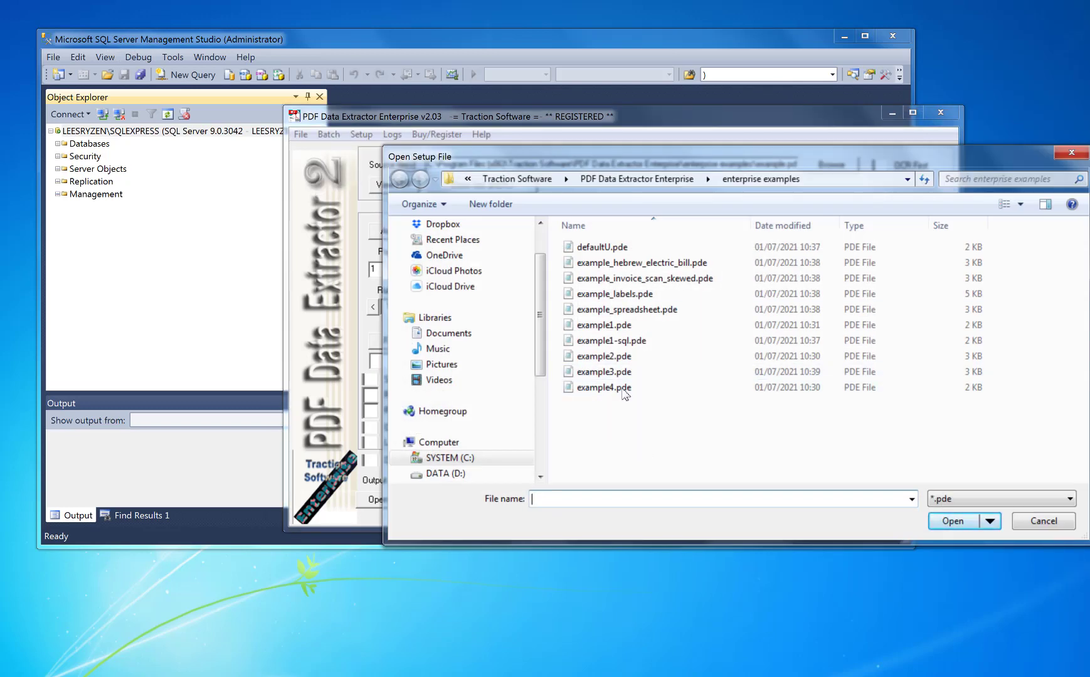
left_click(579, 344)
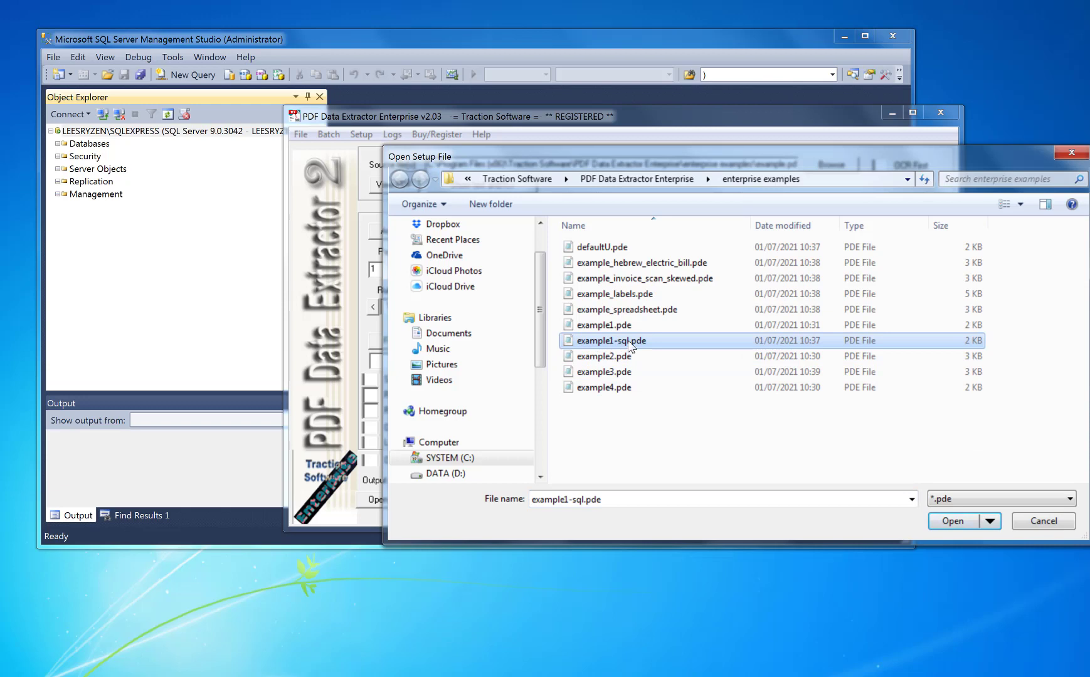
double_click(630, 344)
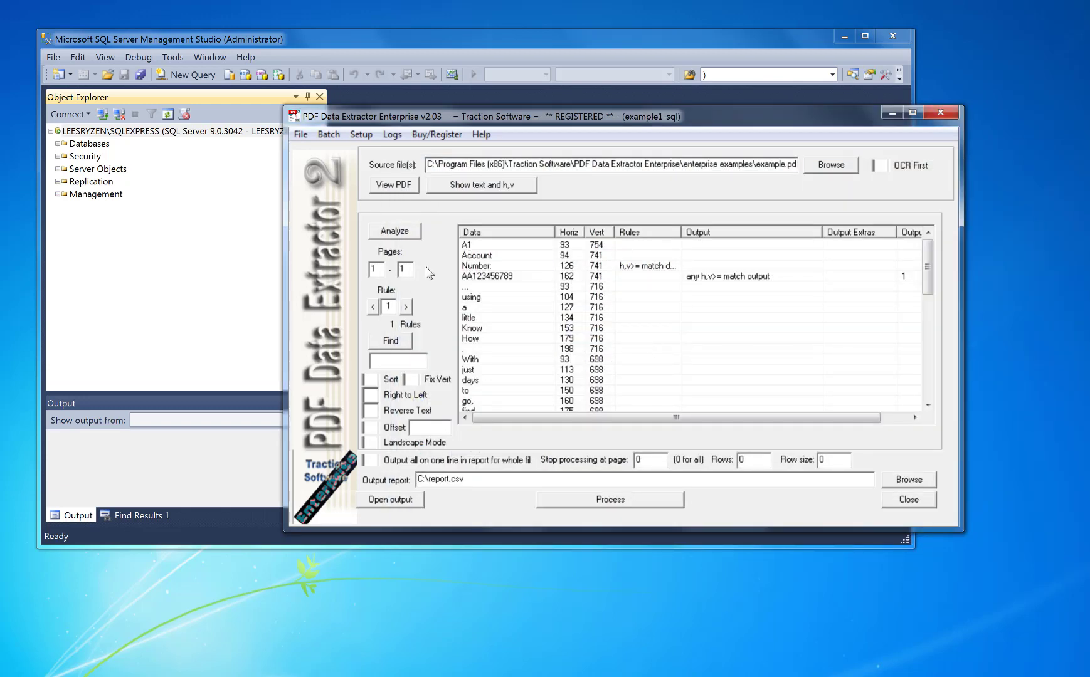
Check that the extra processing settings run sql.bat after processing.
left_click(361, 134)
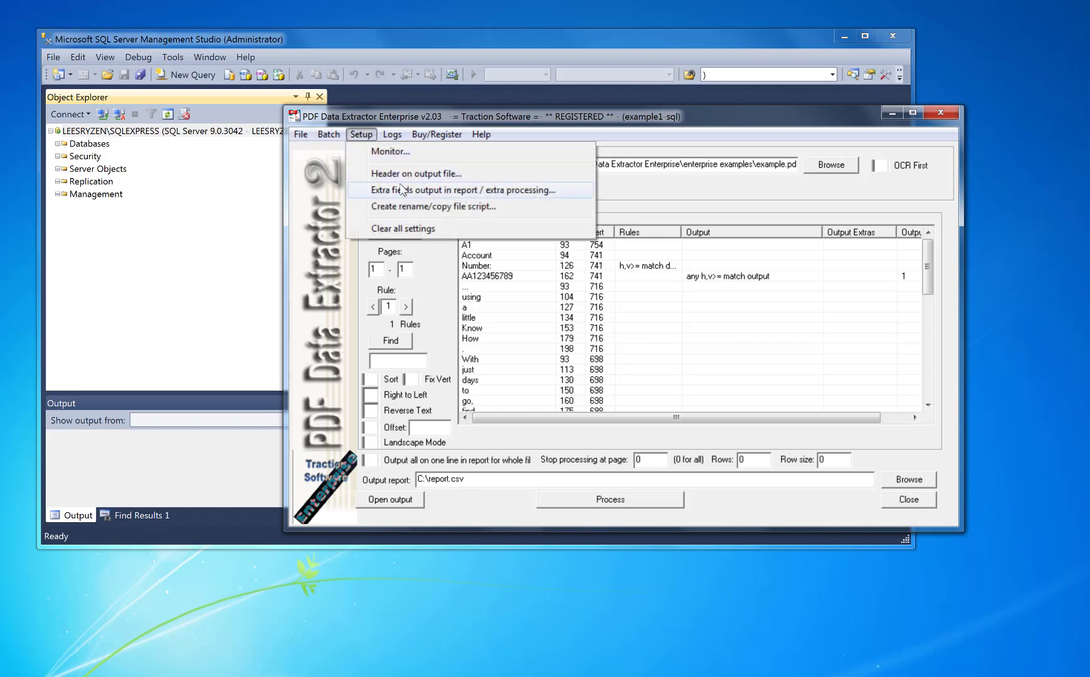
left_click(515, 191)
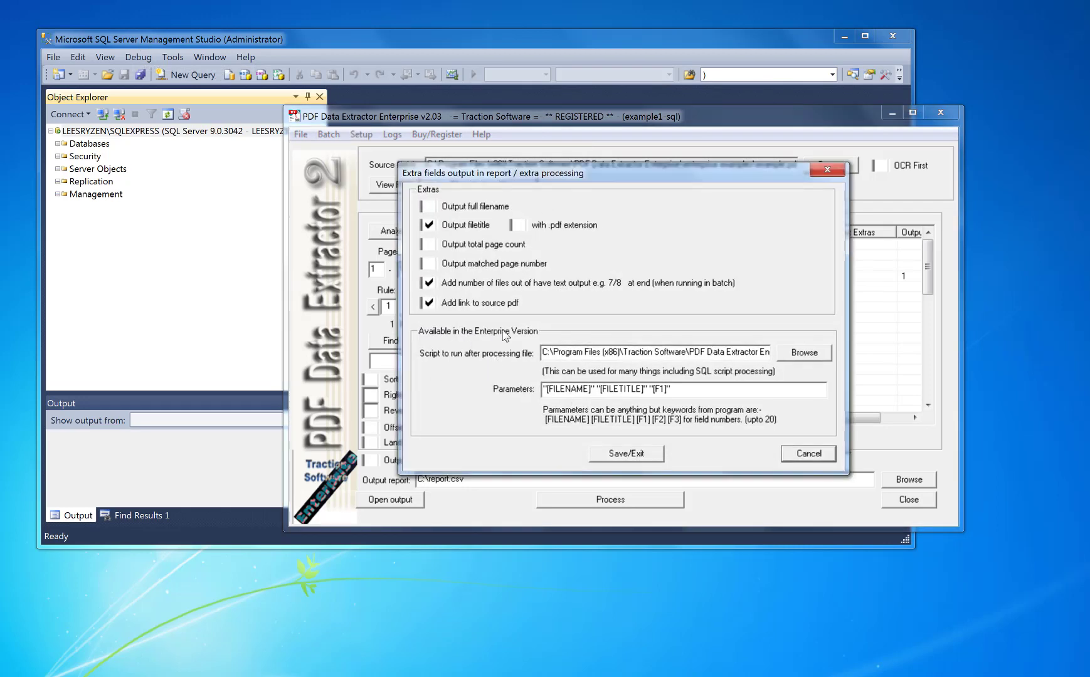
left_click_drag(565, 353, 791, 361)
left_click(762, 357)
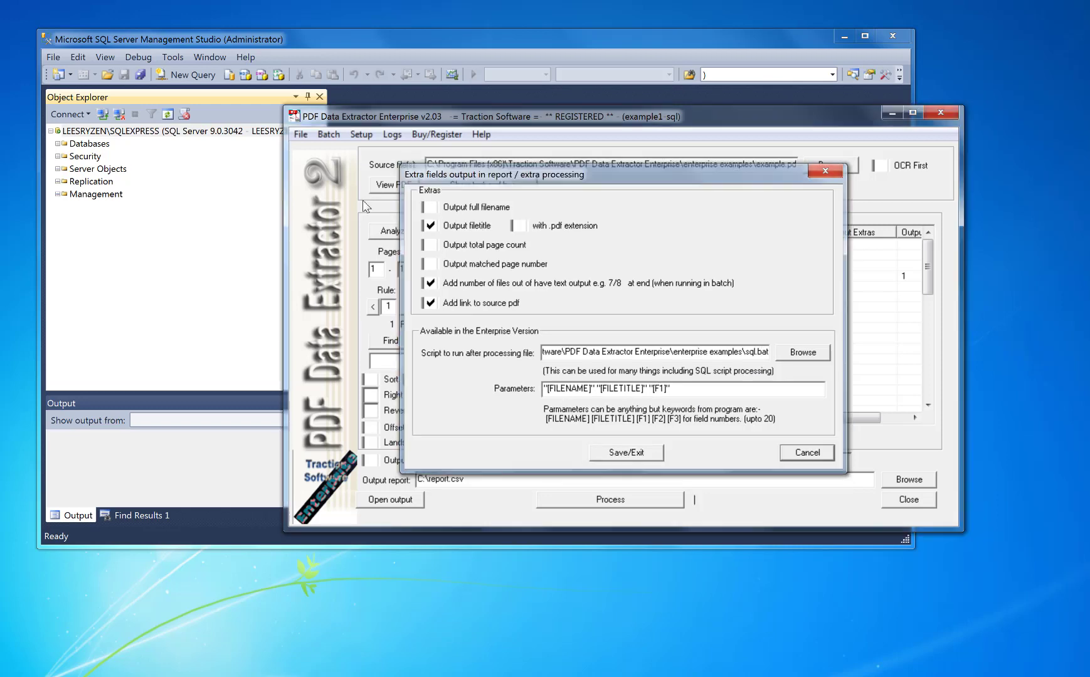
key("Escape")
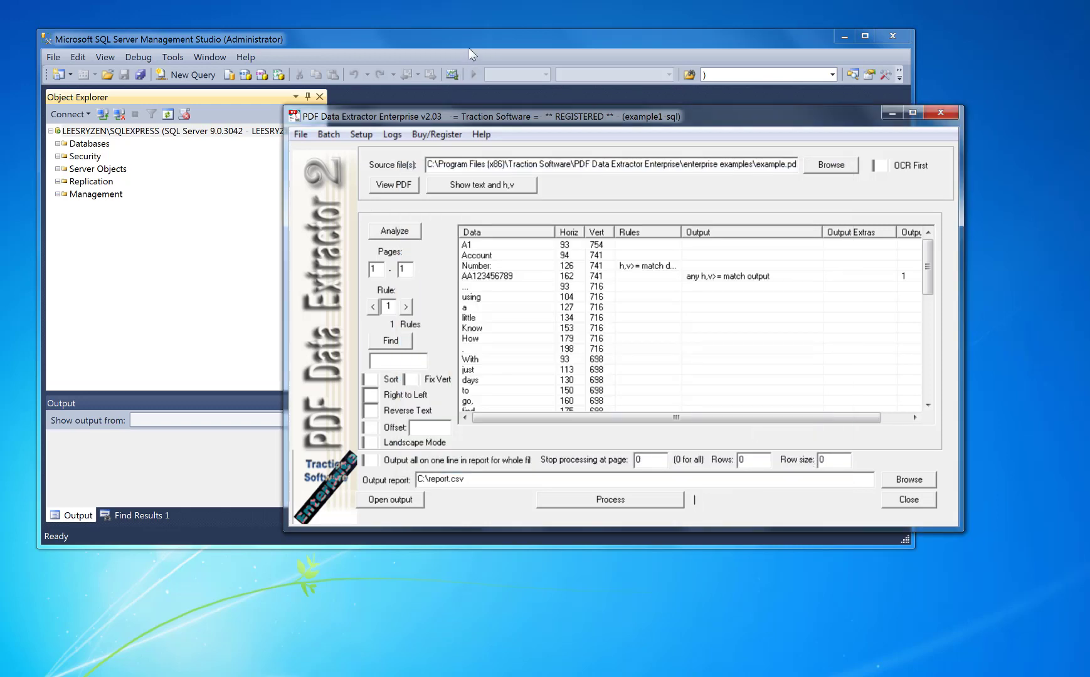
Open the SQLQuery.sql script from the enterprise examples folder in Management Studio.
left_click(469, 48)
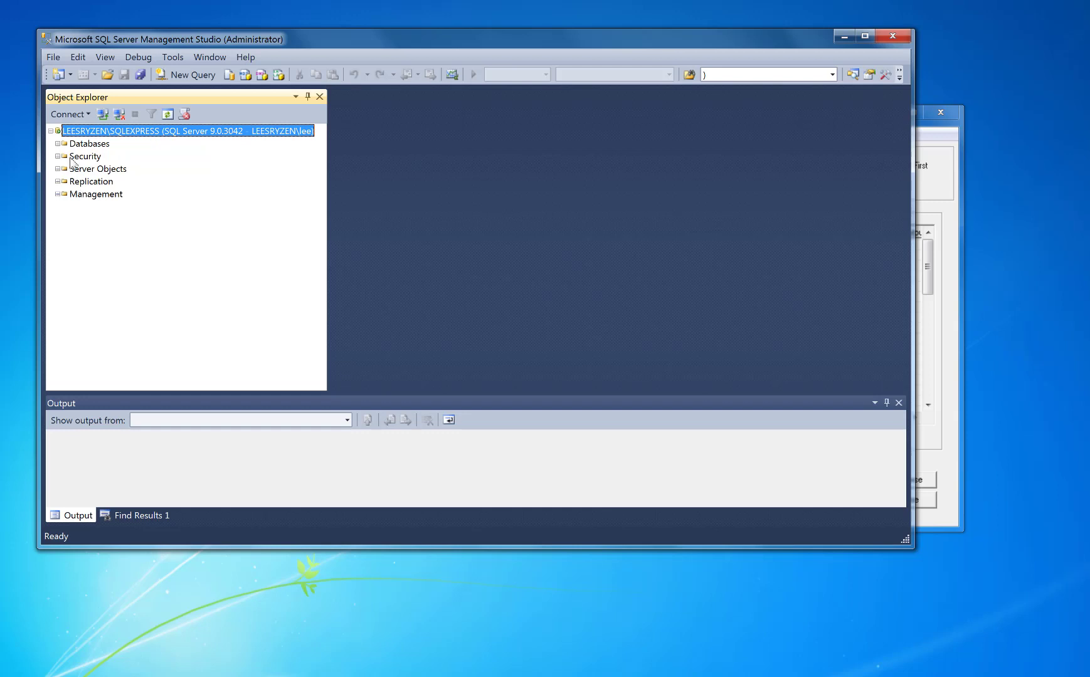
left_click(52, 58)
mouse_move(89, 125)
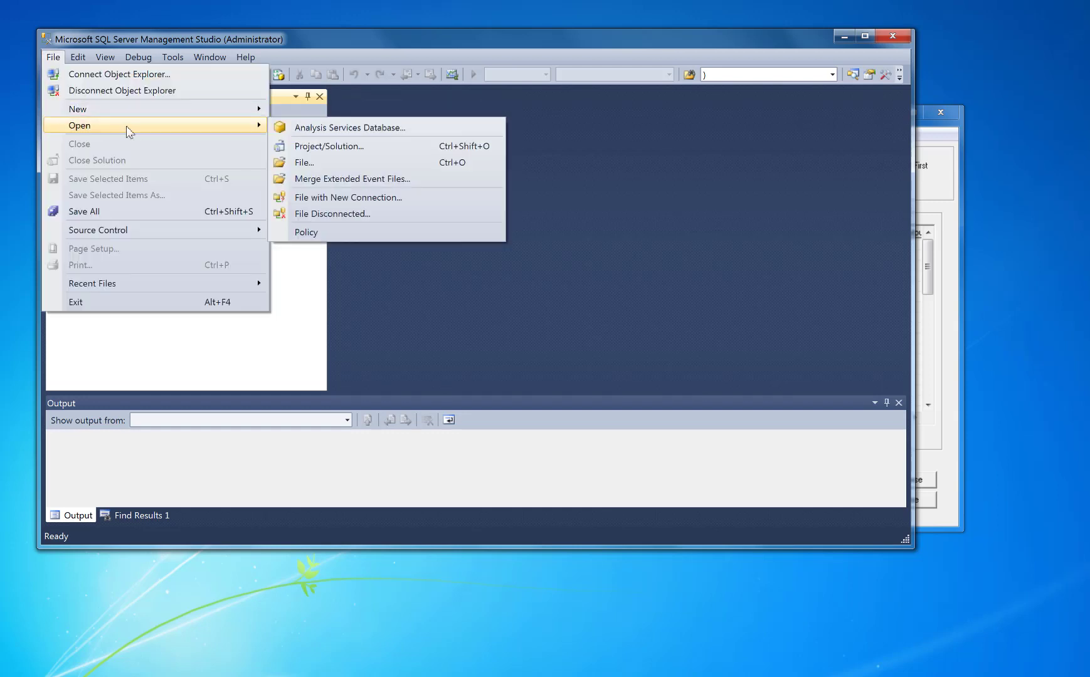
left_click(308, 163)
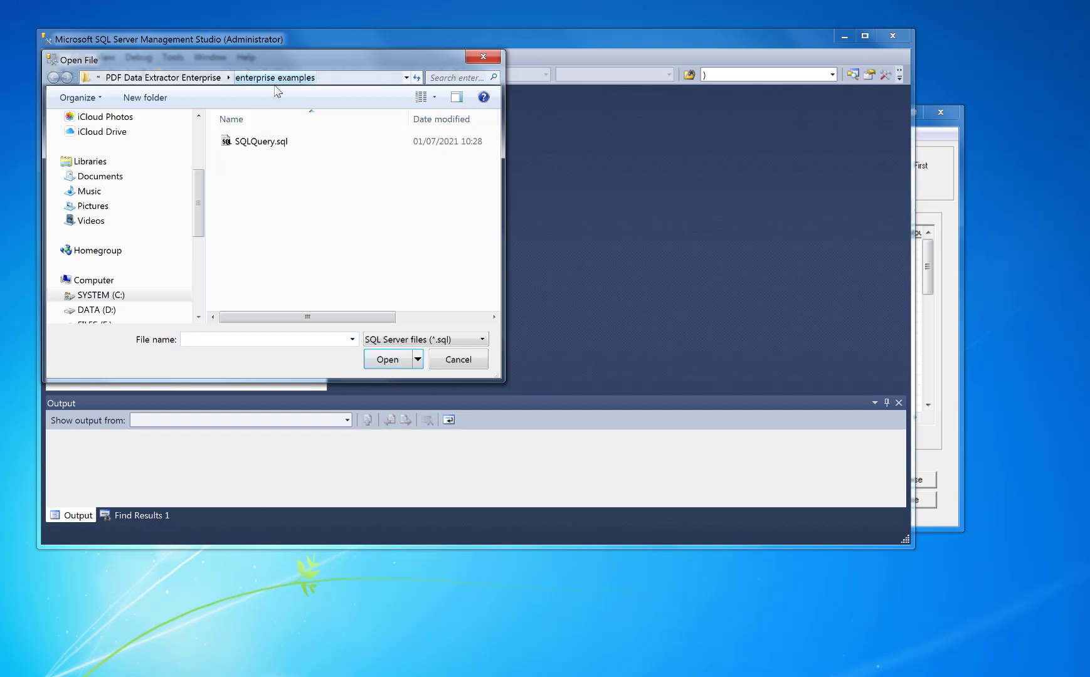
left_click(337, 79)
left_click_drag(192, 78, 66, 82)
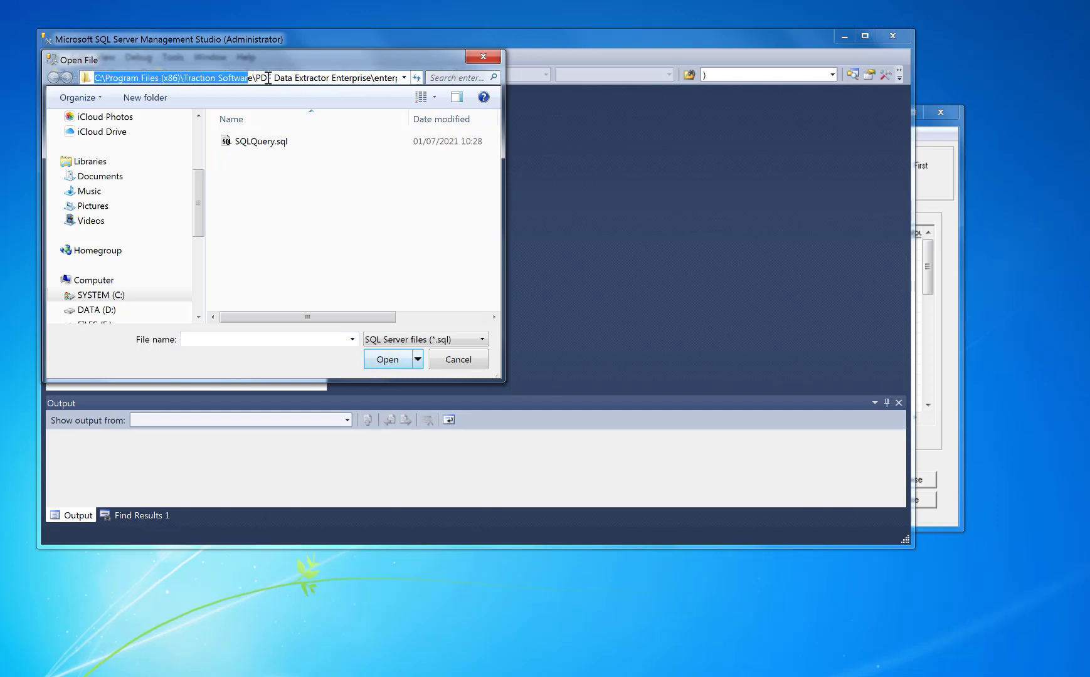
left_click_drag(269, 77, 437, 86)
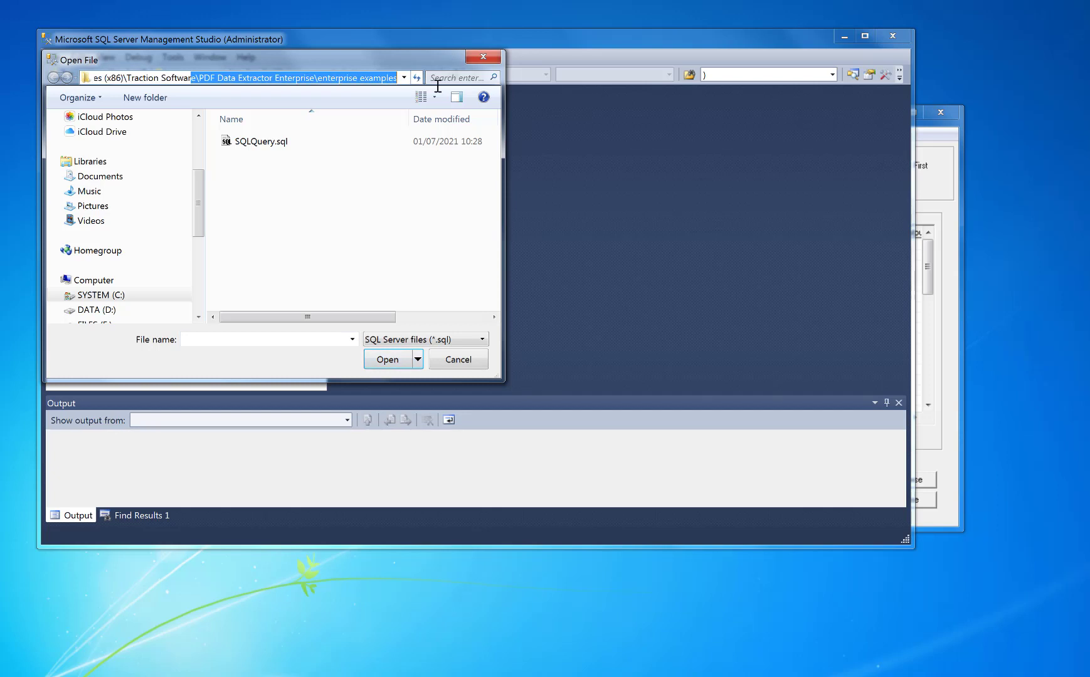
double_click(283, 140)
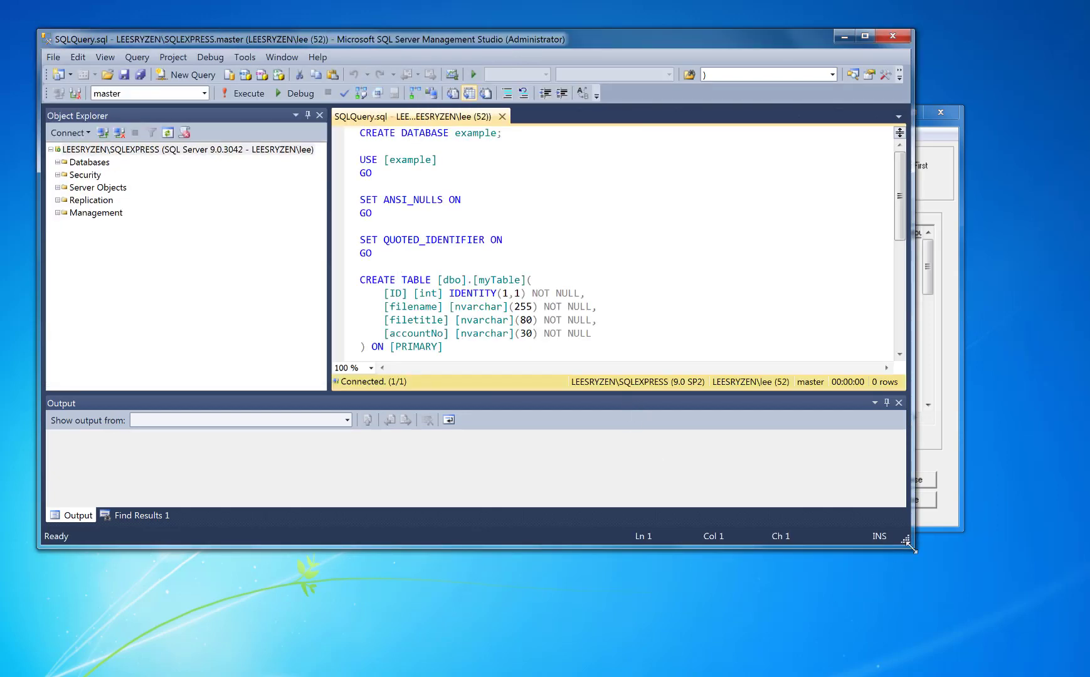
Enlarge the window and execute SQLQuery.sql to create the example database and myTable.
left_click_drag(911, 548, 944, 625)
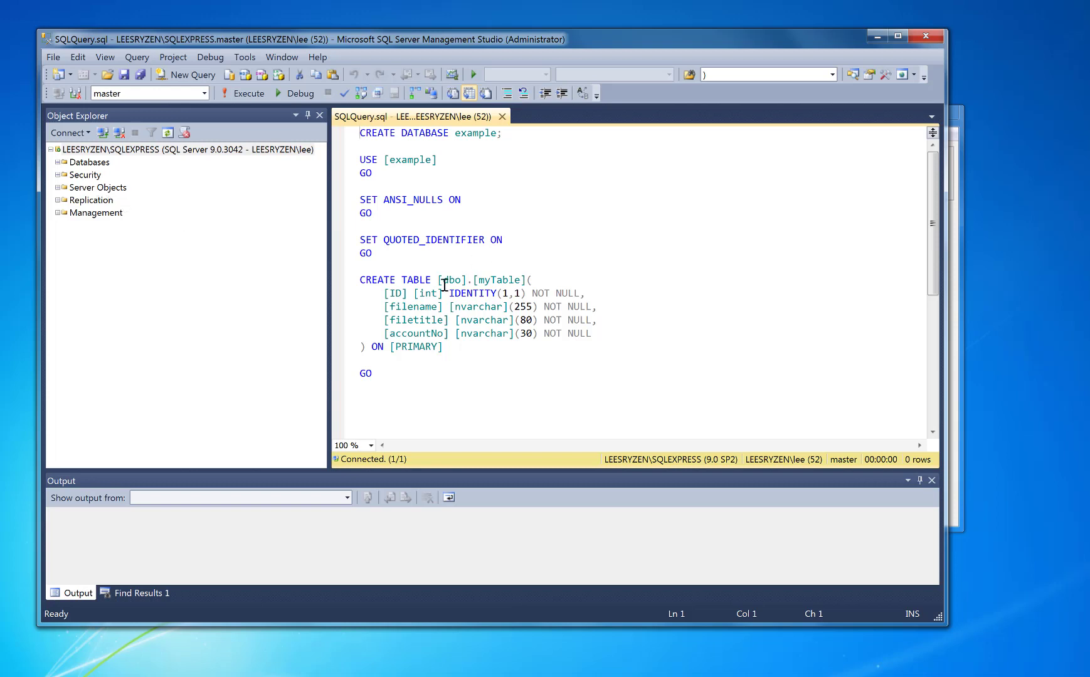
left_click(243, 94)
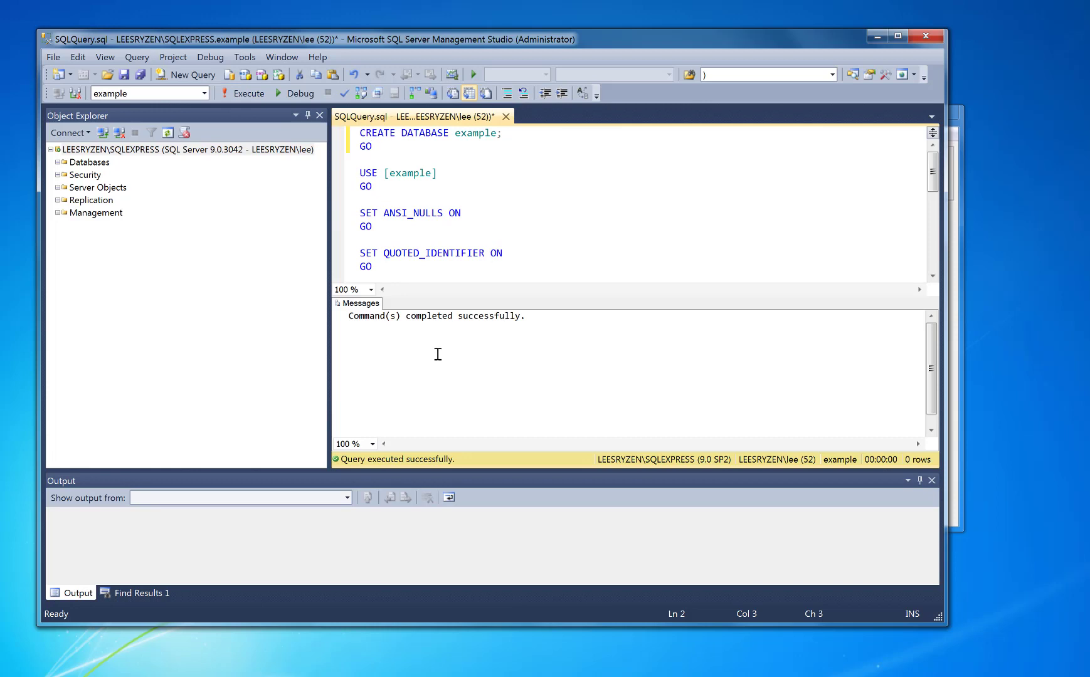
scroll(471, 307, "down", 1)
Select the top 1000 rows of dbo.myTable to confirm it is empty, then return to the extractor.
left_click(57, 161)
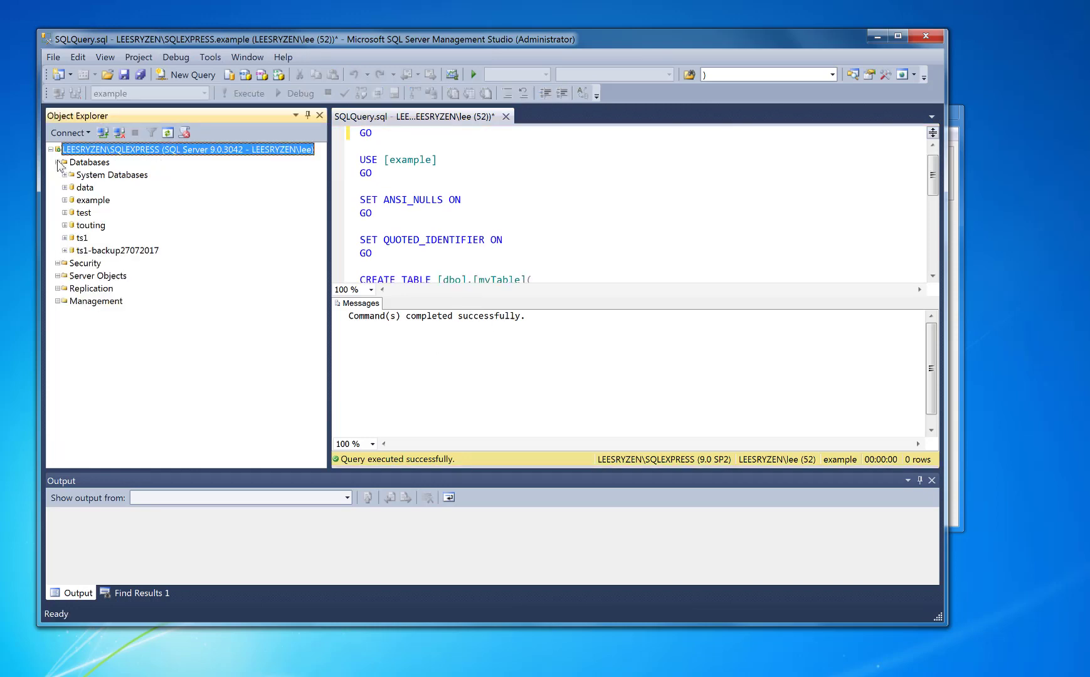
left_click(65, 200)
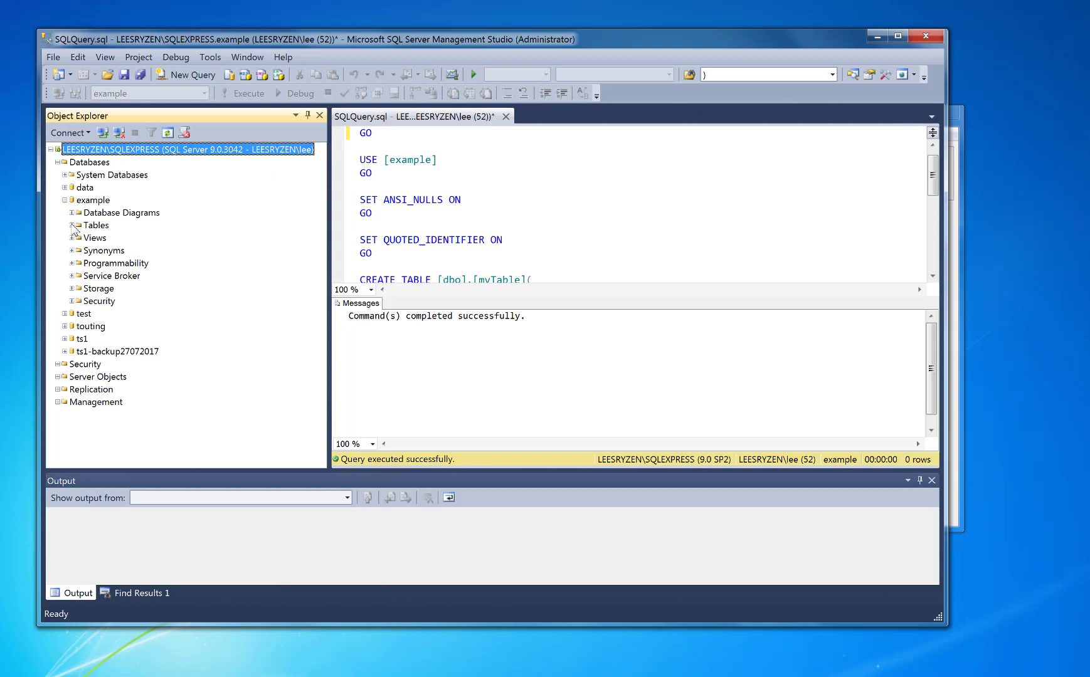
left_click(72, 225)
double_click(116, 251)
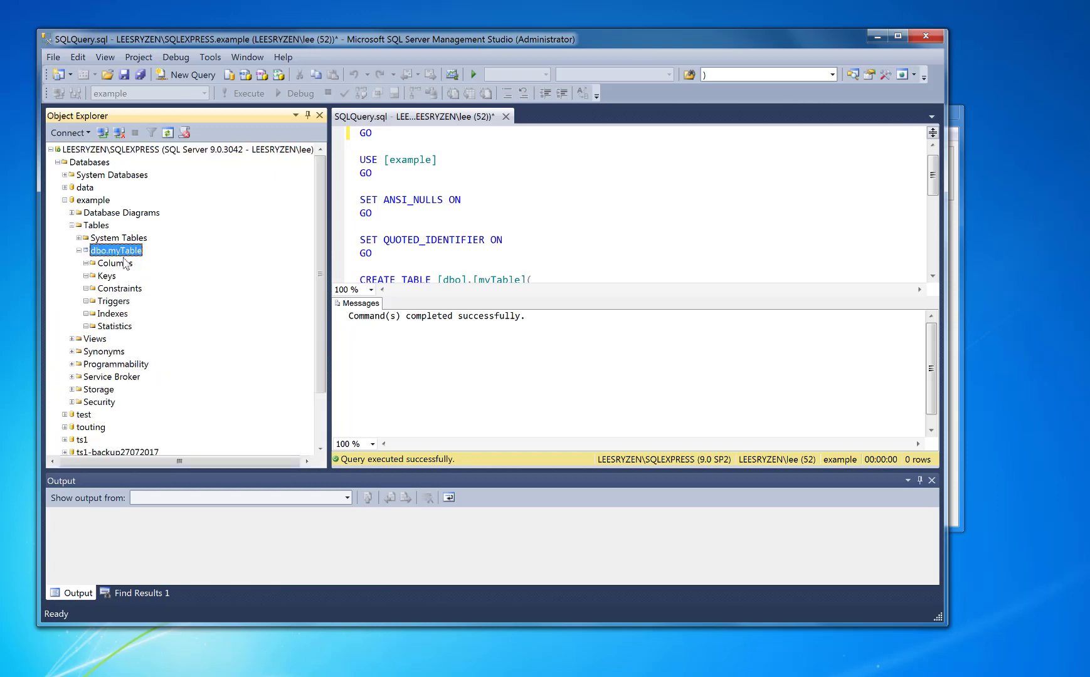
right_click(129, 253)
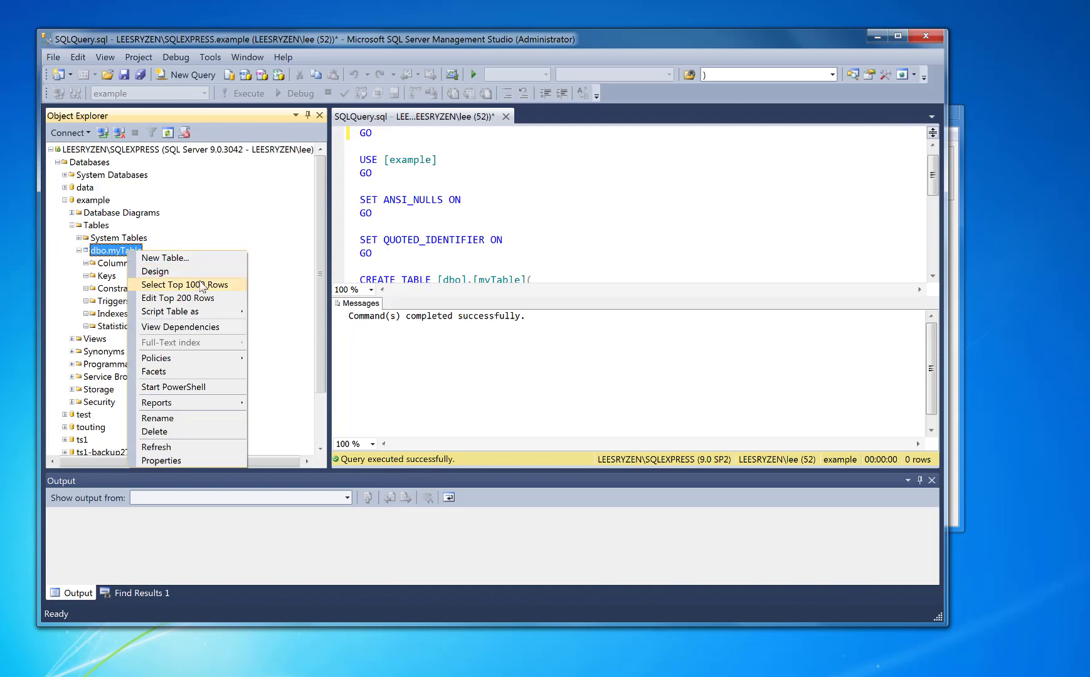
left_click(201, 286)
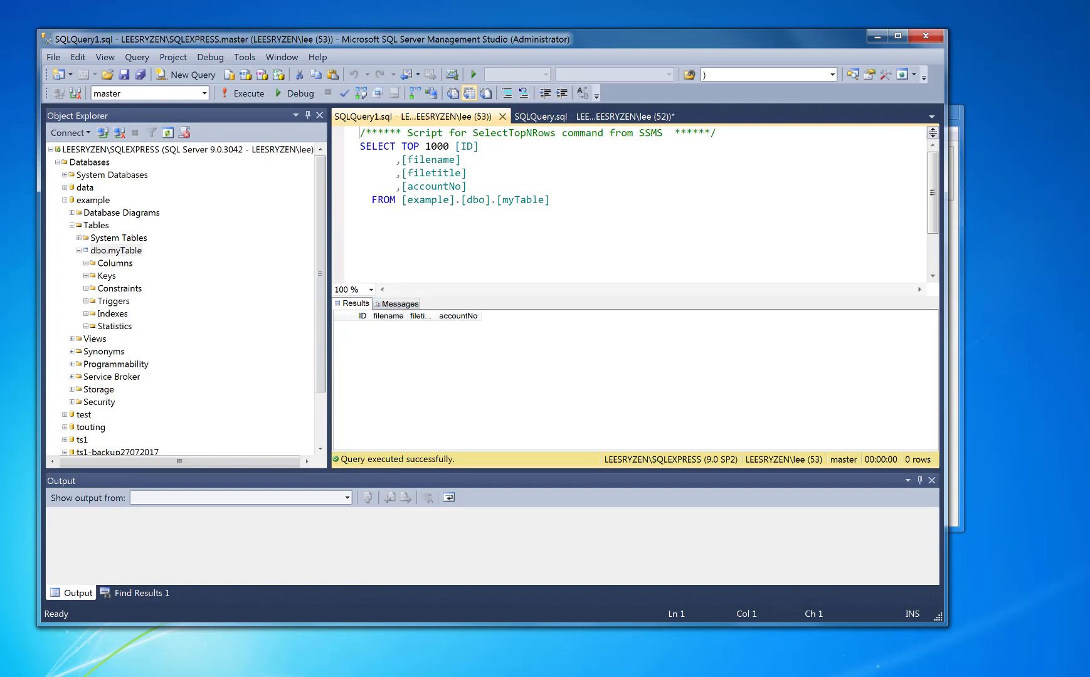
left_click(496, 646)
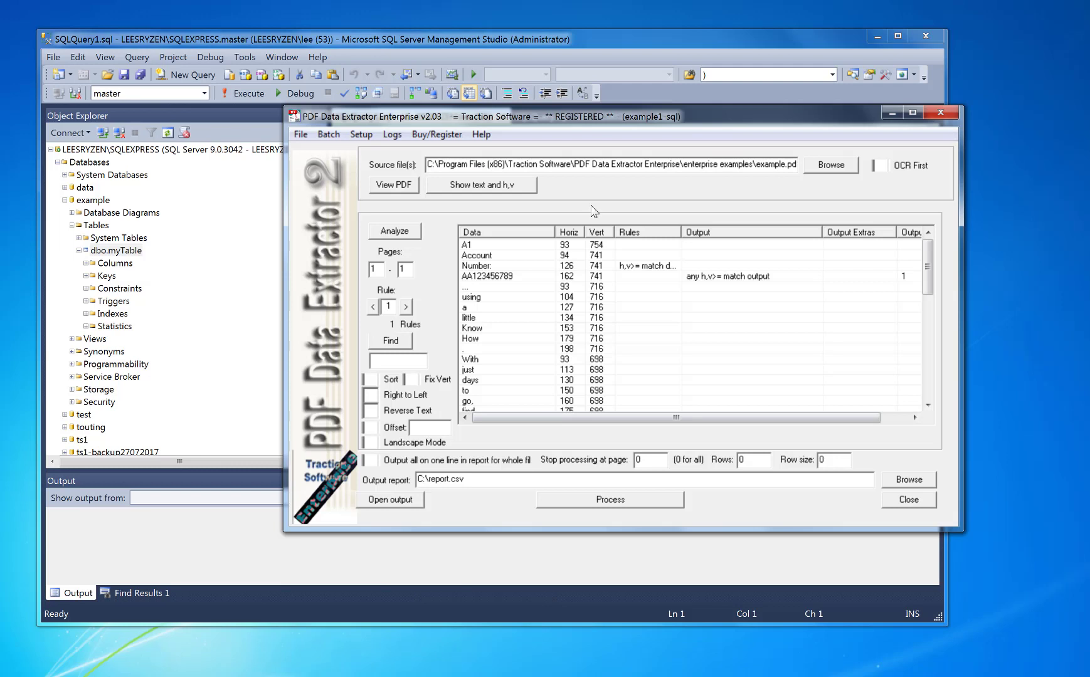
Process example.pdf, writing 3 lines to report.csv, and open the report.
left_click_drag(583, 123, 611, 176)
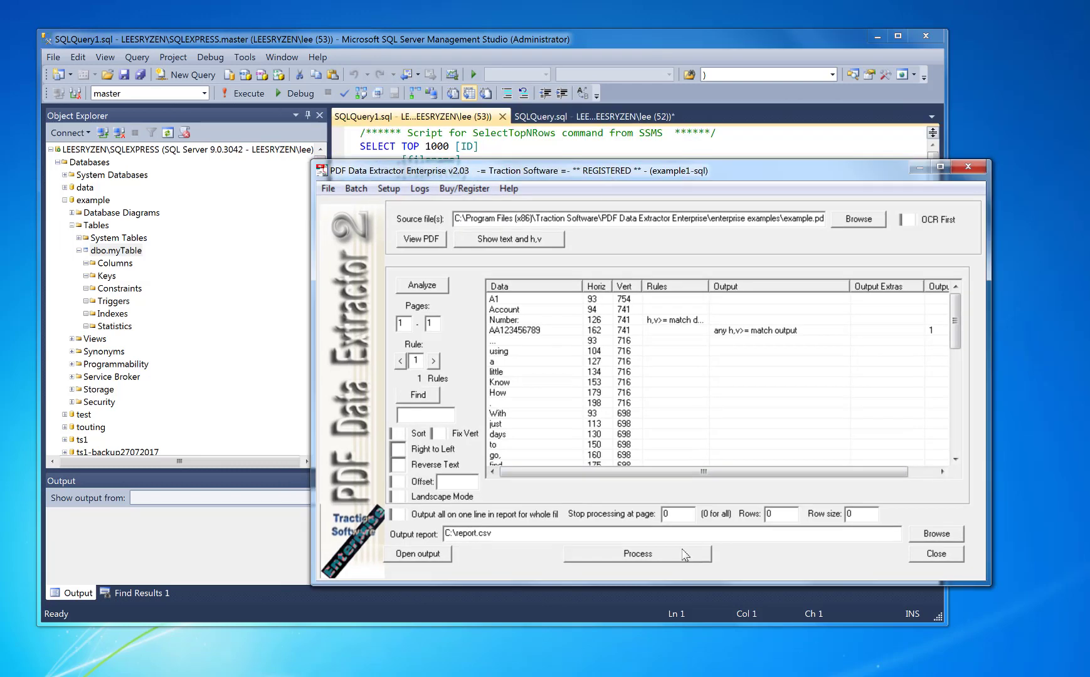
left_click(684, 553)
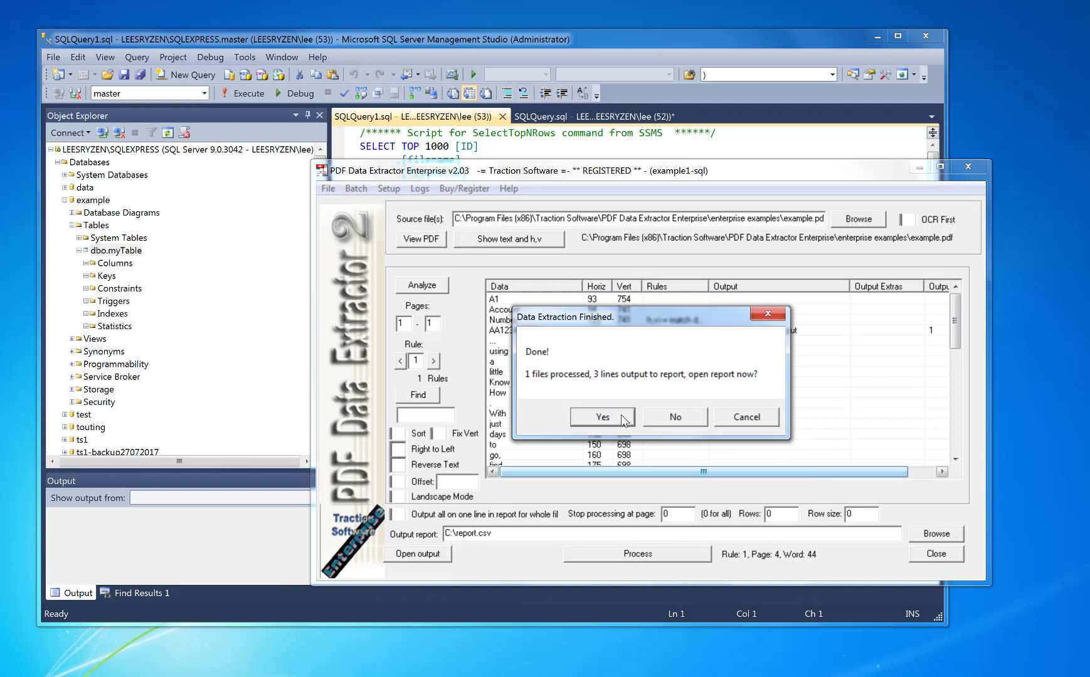
left_click(602, 418)
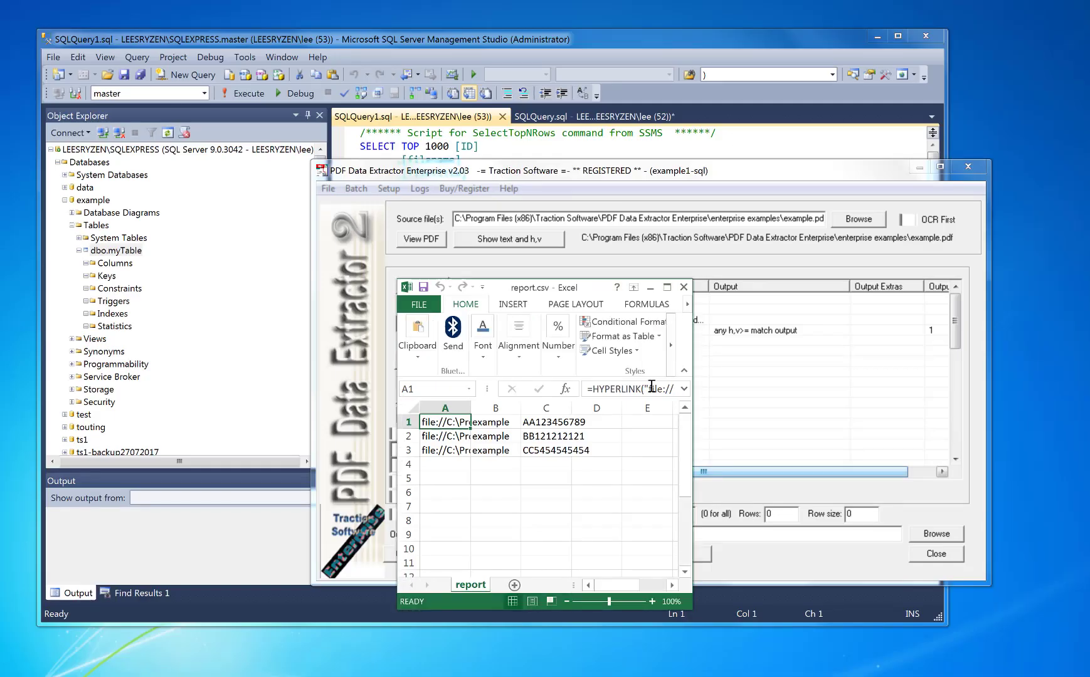
Widen column C of report.csv and check the account numbers, including BB121212121.
left_click_drag(572, 408, 623, 408)
left_click_drag(496, 407, 554, 409)
left_click(552, 439)
key("Up")
key("Down")
key("Down")
left_click(553, 439)
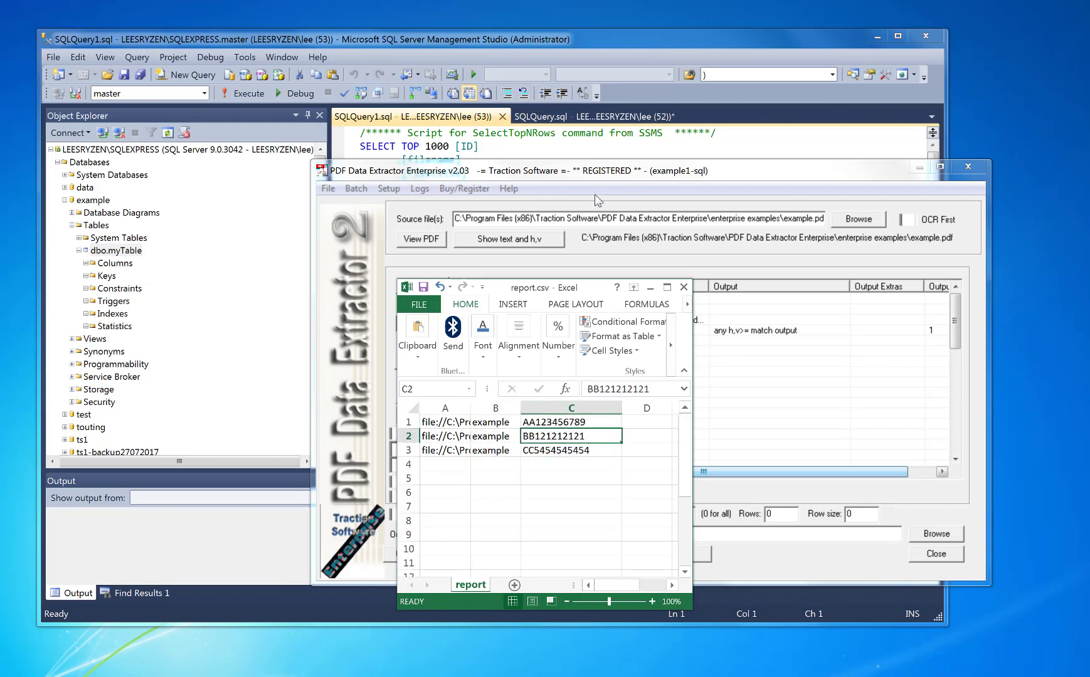
left_click(538, 186)
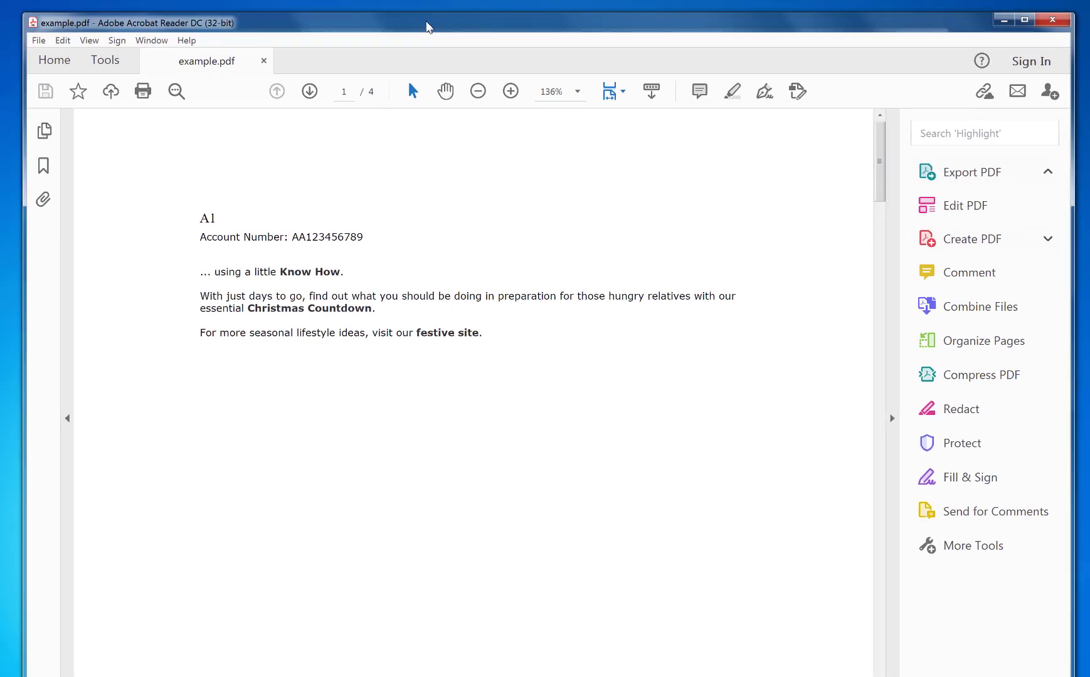
left_click_drag(293, 238, 364, 244)
left_click(310, 91)
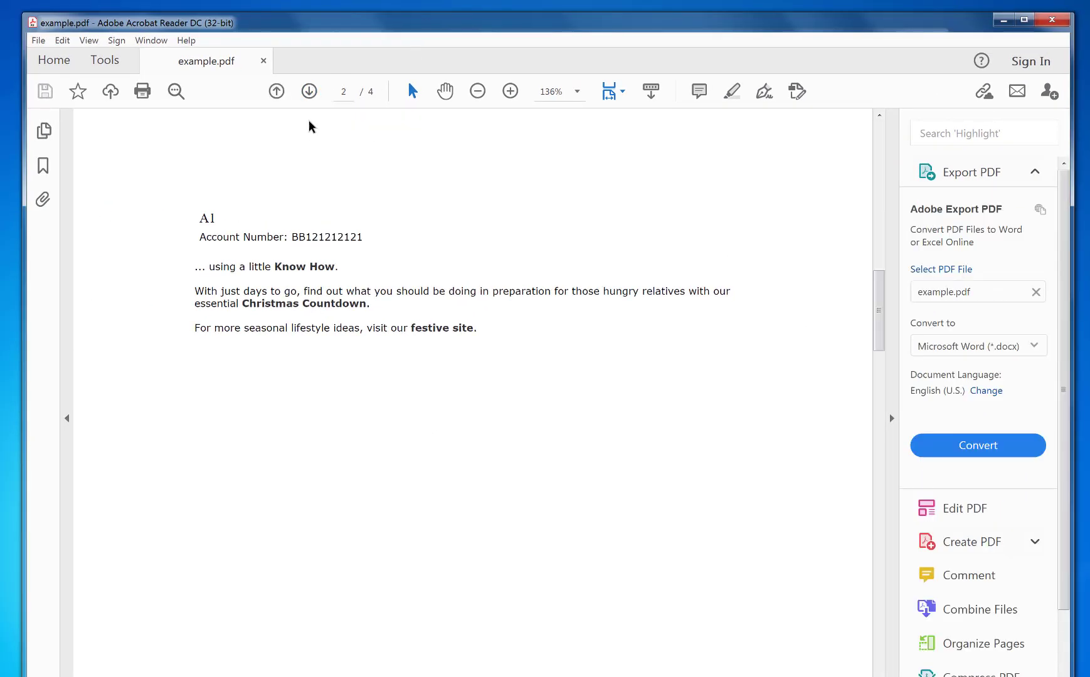
left_click(318, 98)
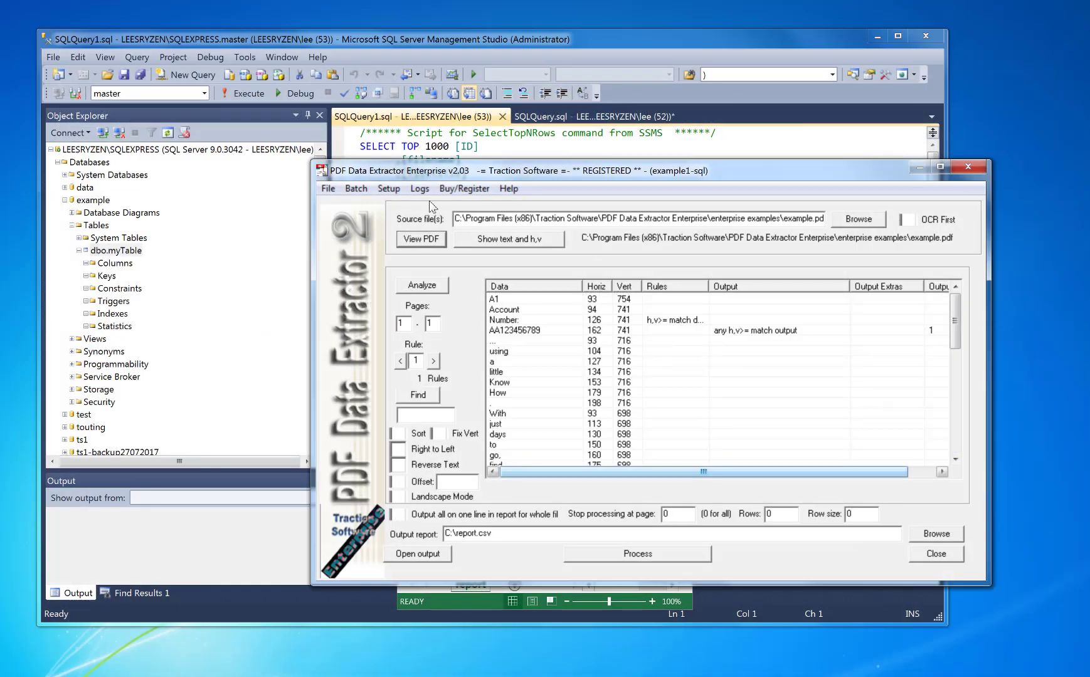
Re-run the myTable query and widen the filename column to show the three rows' full paths.
left_click(441, 44)
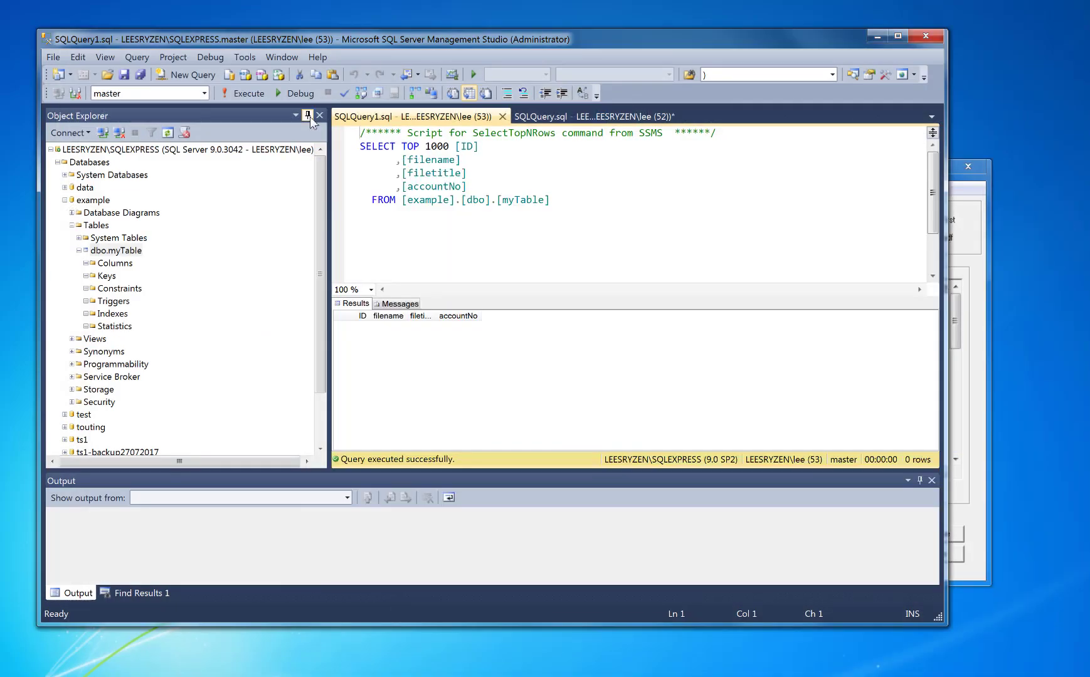
left_click(247, 95)
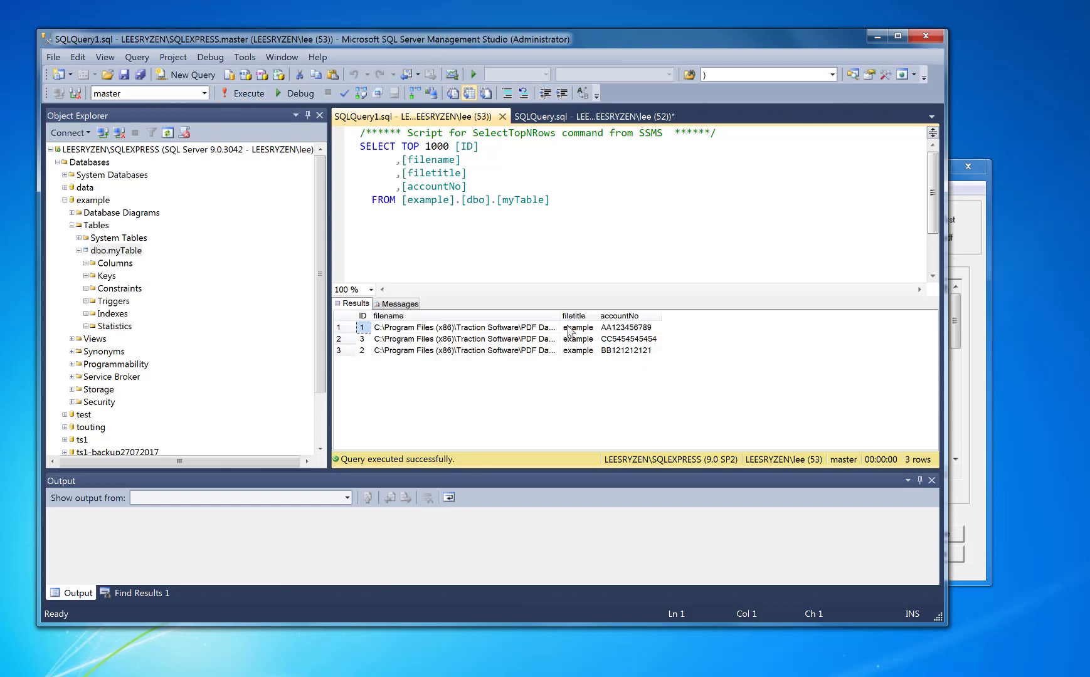
left_click_drag(557, 316, 819, 315)
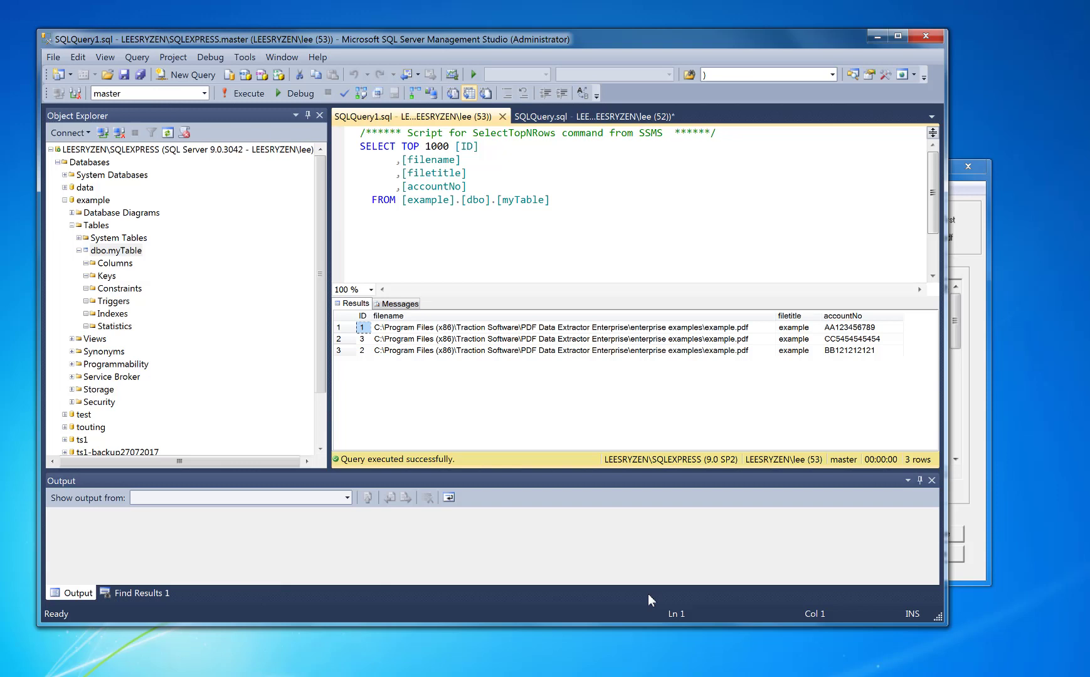
mouse_move(498, 675)
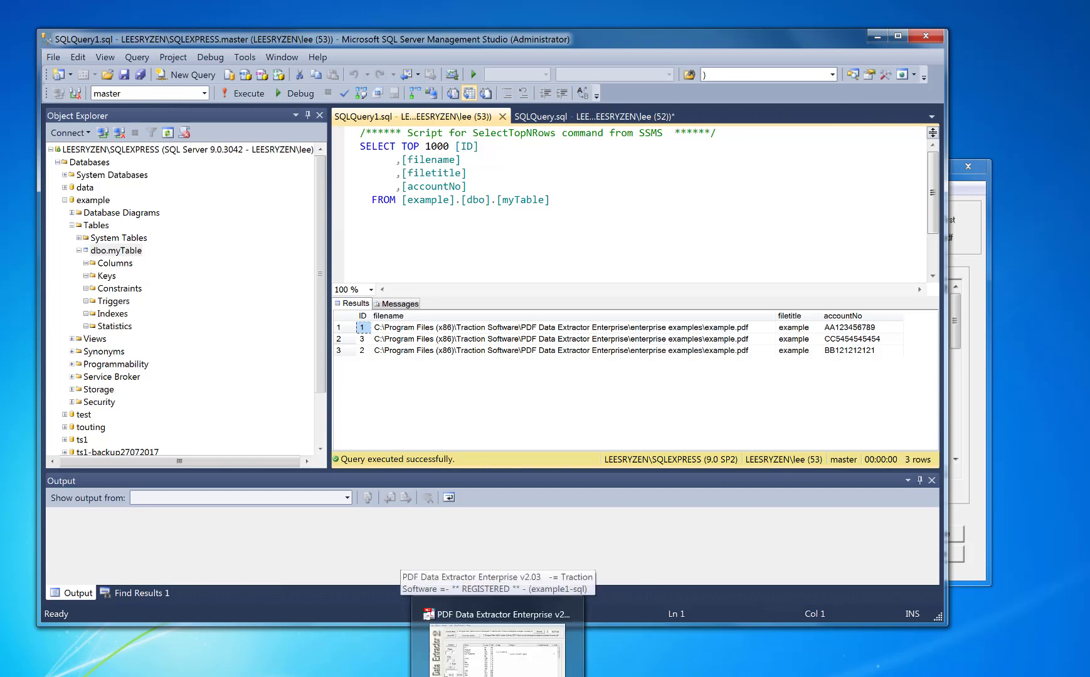
Process example.pdf again without opening the report, then refresh the query to show six rows.
left_click(497, 652)
left_click(667, 553)
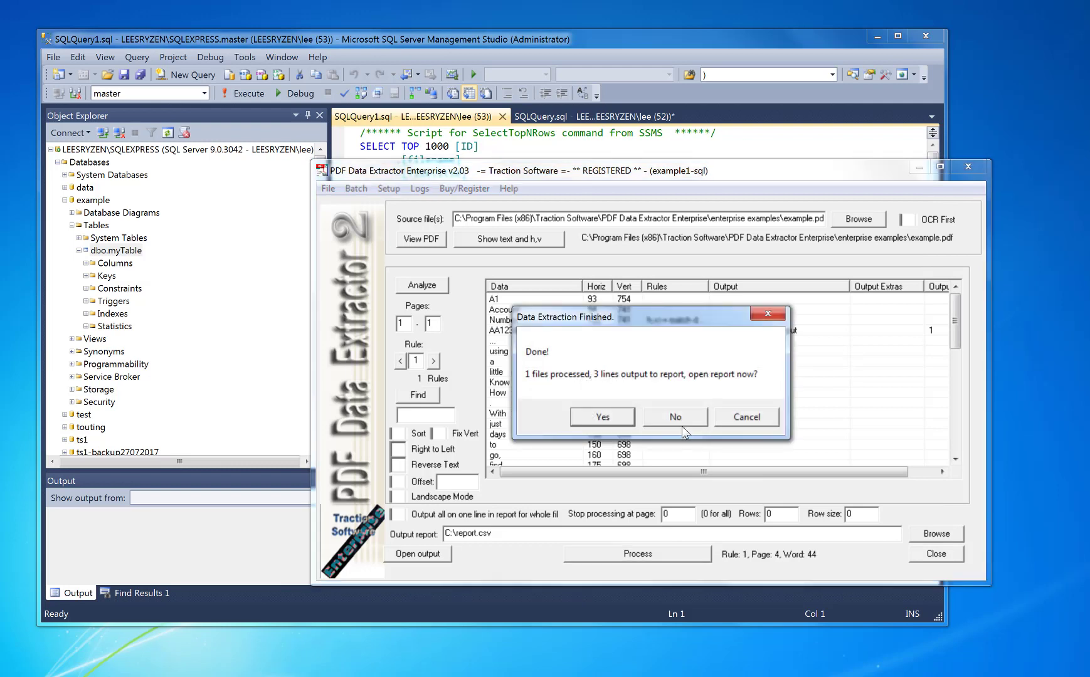
left_click(675, 417)
left_click(729, 152)
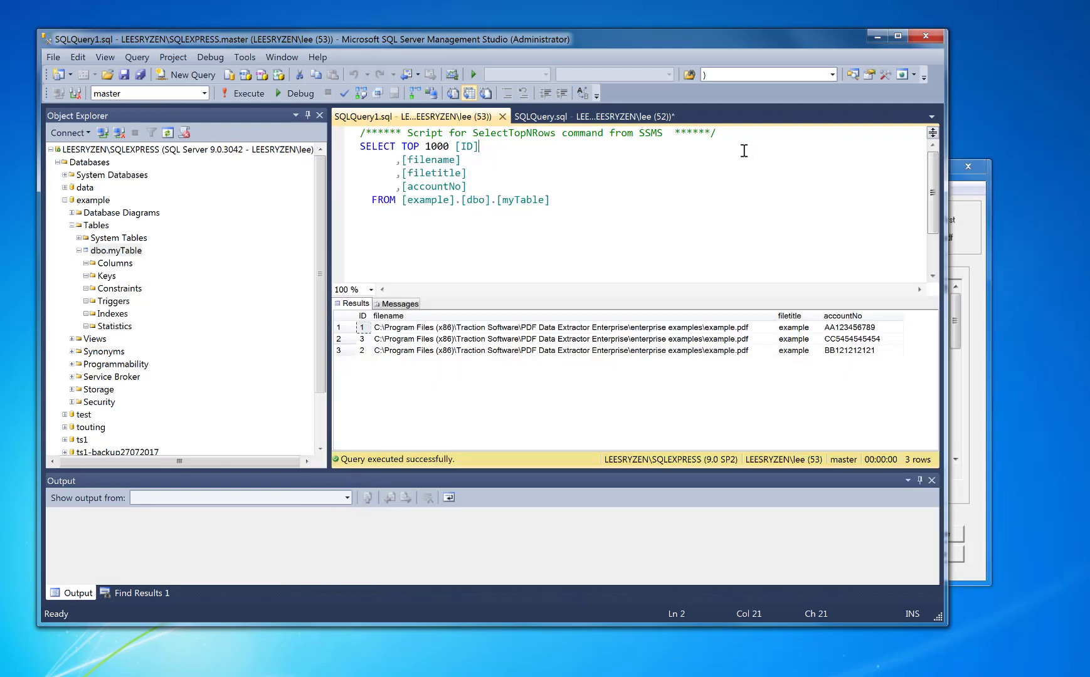
left_click(244, 92)
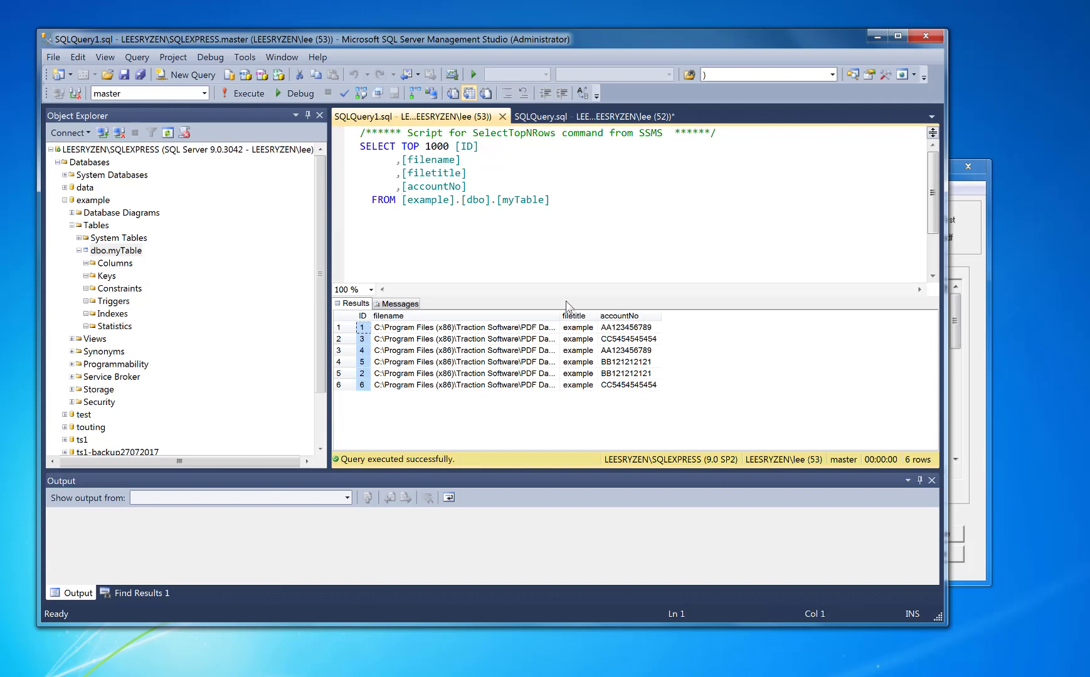
left_click(971, 419)
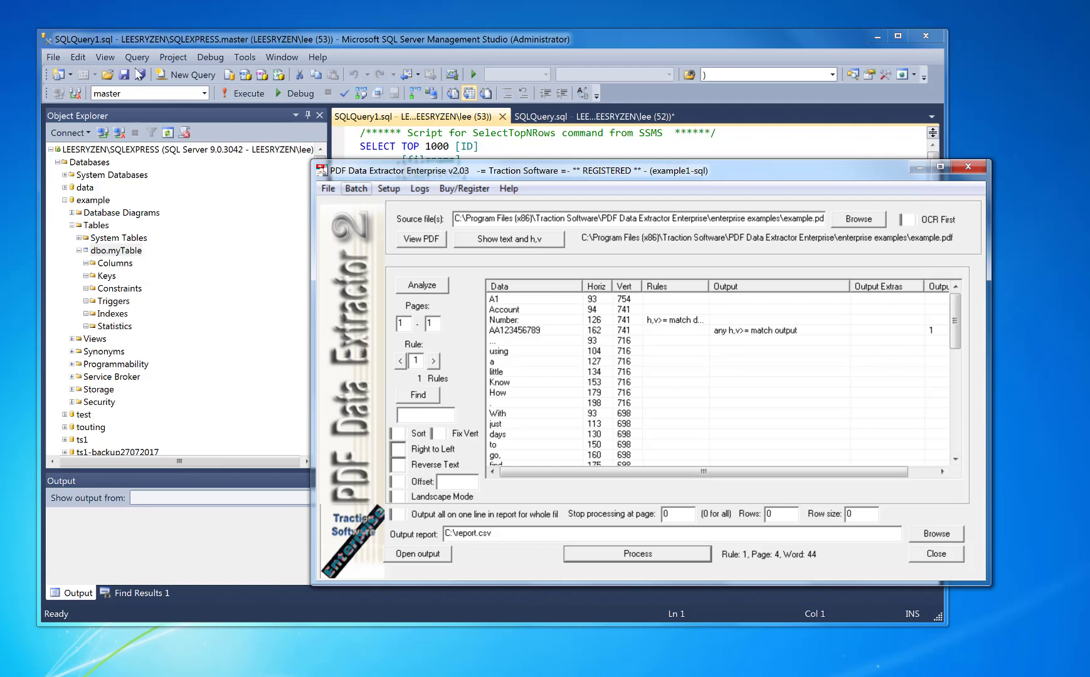
Open the Batch Prepare List and close it.
left_click(356, 188)
left_click(363, 207)
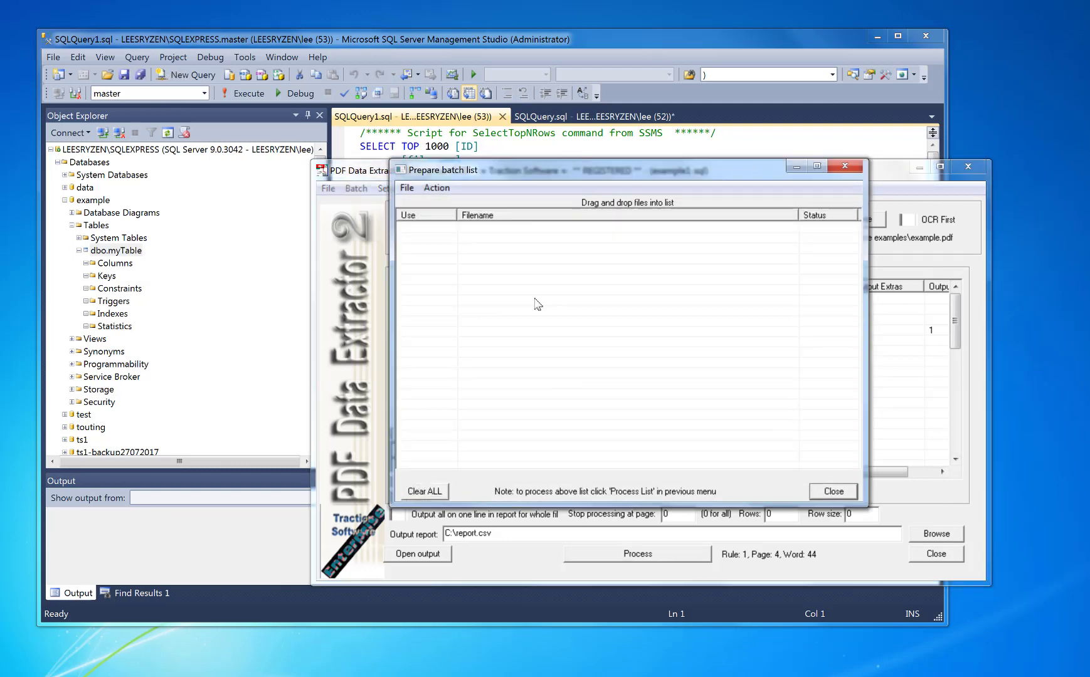
left_click(834, 493)
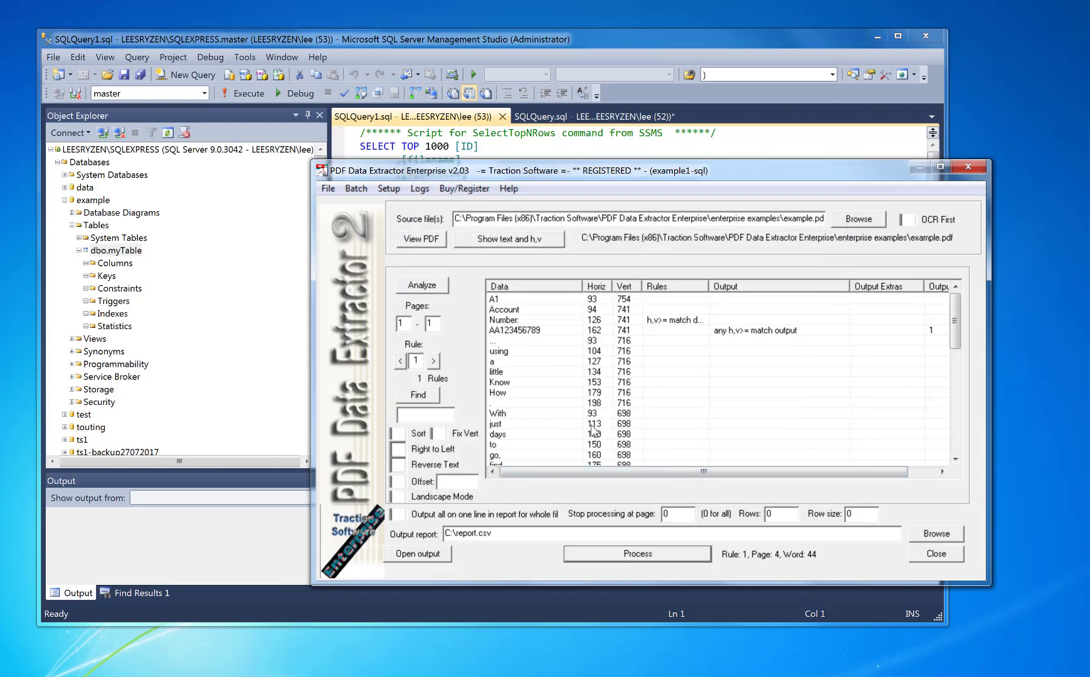
Open the folder monitor, close it, and leave only the enterprise examples folder showing.
left_click(388, 188)
left_click(408, 207)
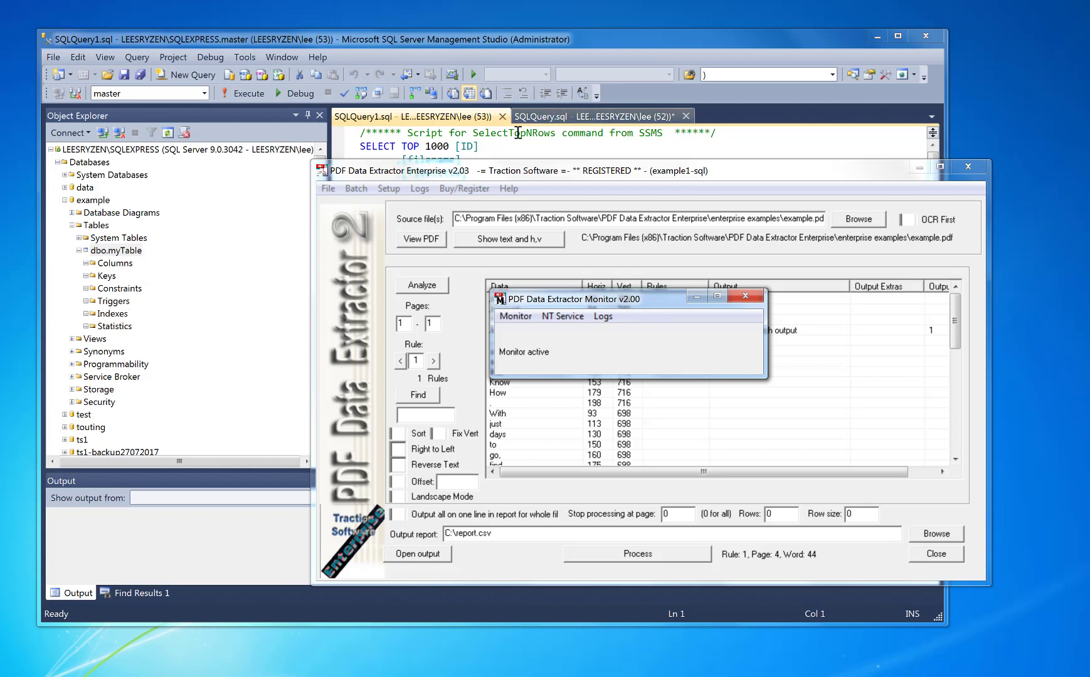
left_click(745, 298)
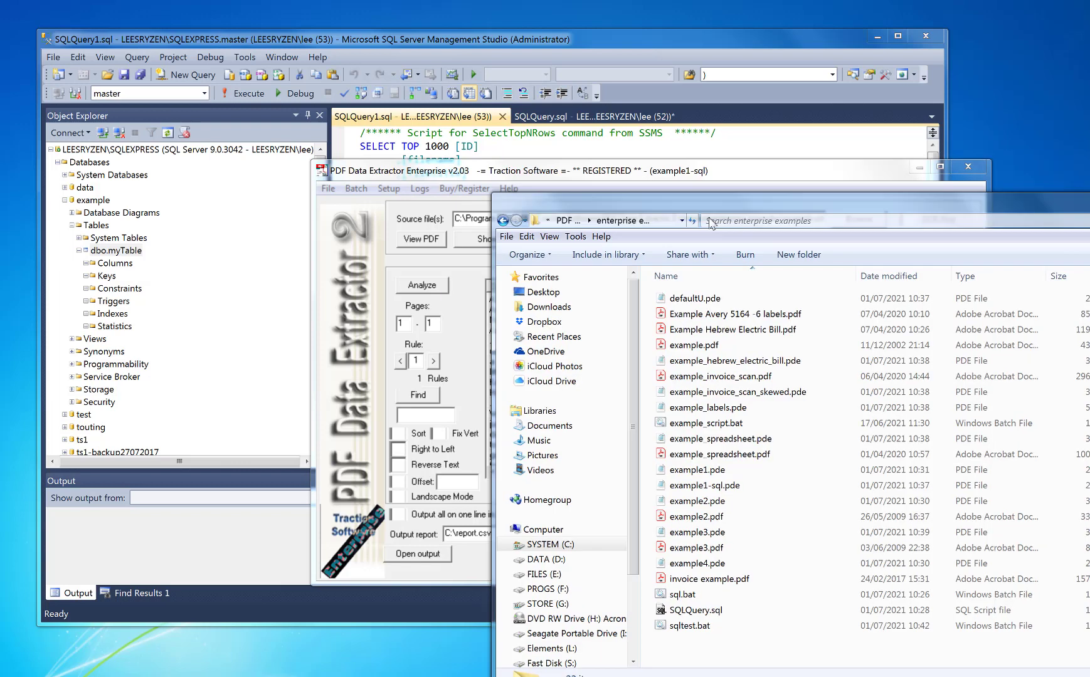
mouse_move(698, 160)
left_mouse_down()
mouse_move(637, 170)
mouse_move(662, 175)
mouse_move(589, 135)
left_mouse_up()
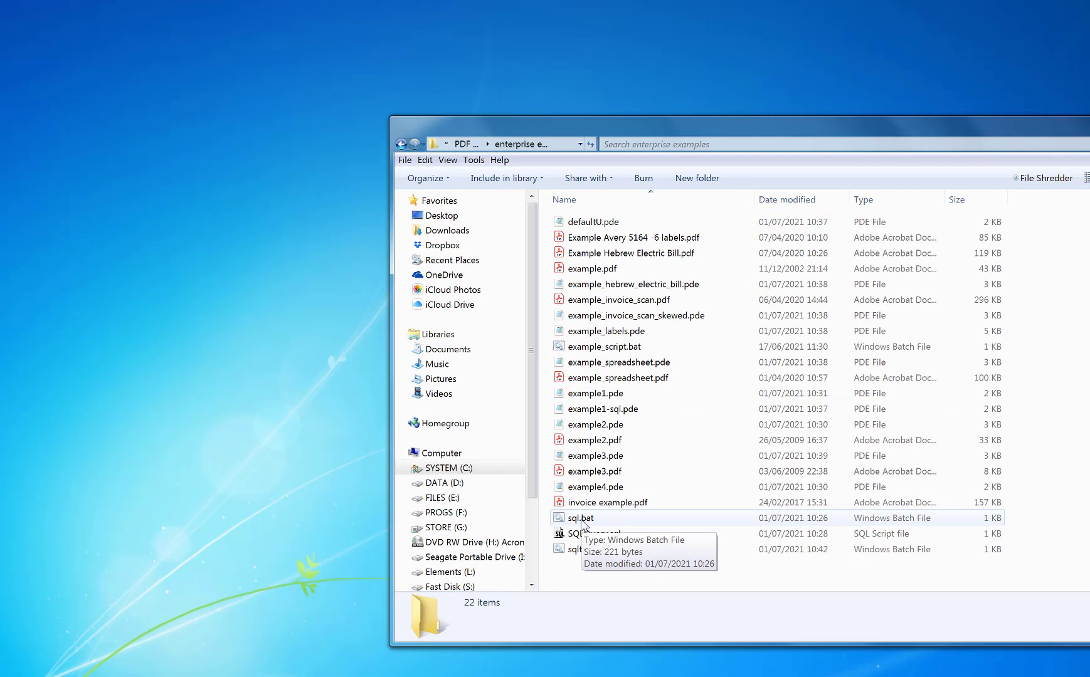
Open sql.bat for editing in Notepad and enlarge the editor window.
right_click(583, 522)
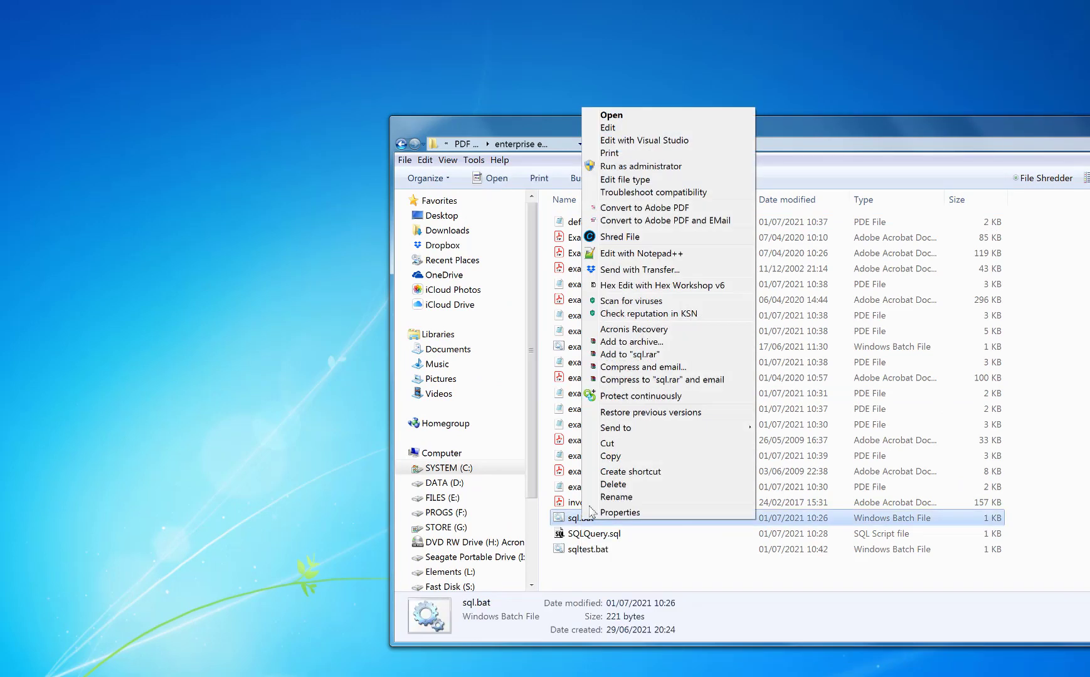
left_click(635, 129)
left_click_drag(152, 93, 346, 287)
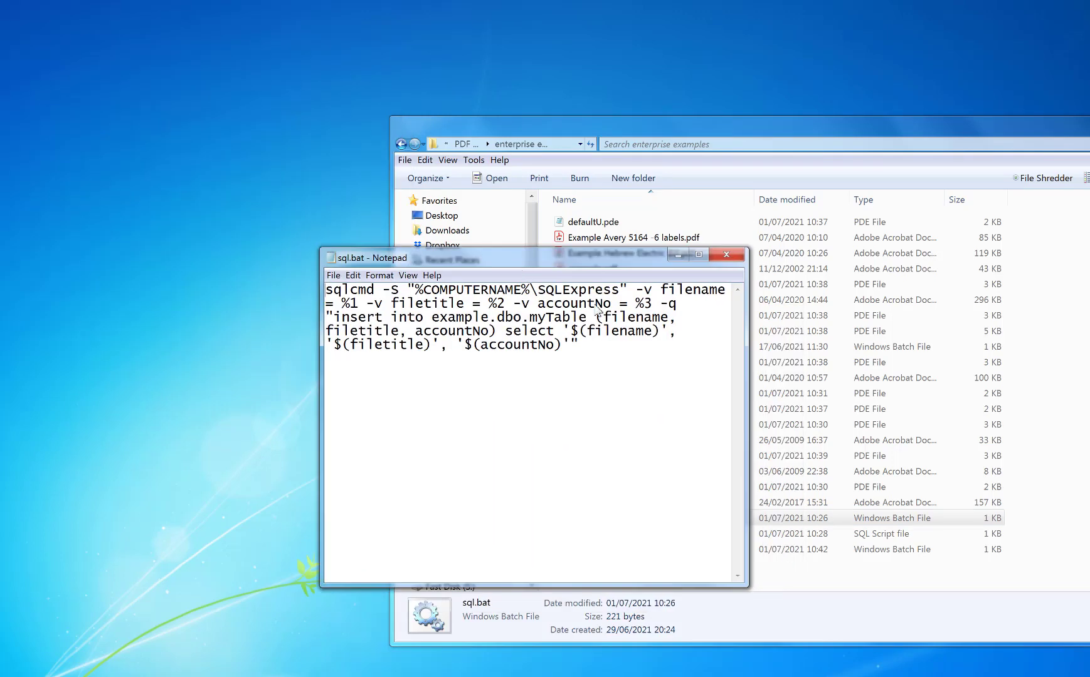
Widen and reposition Notepad so the sqlcmd insert into example.dbo.myTable fits on two lines.
left_click_drag(832, 374, 1089, 373)
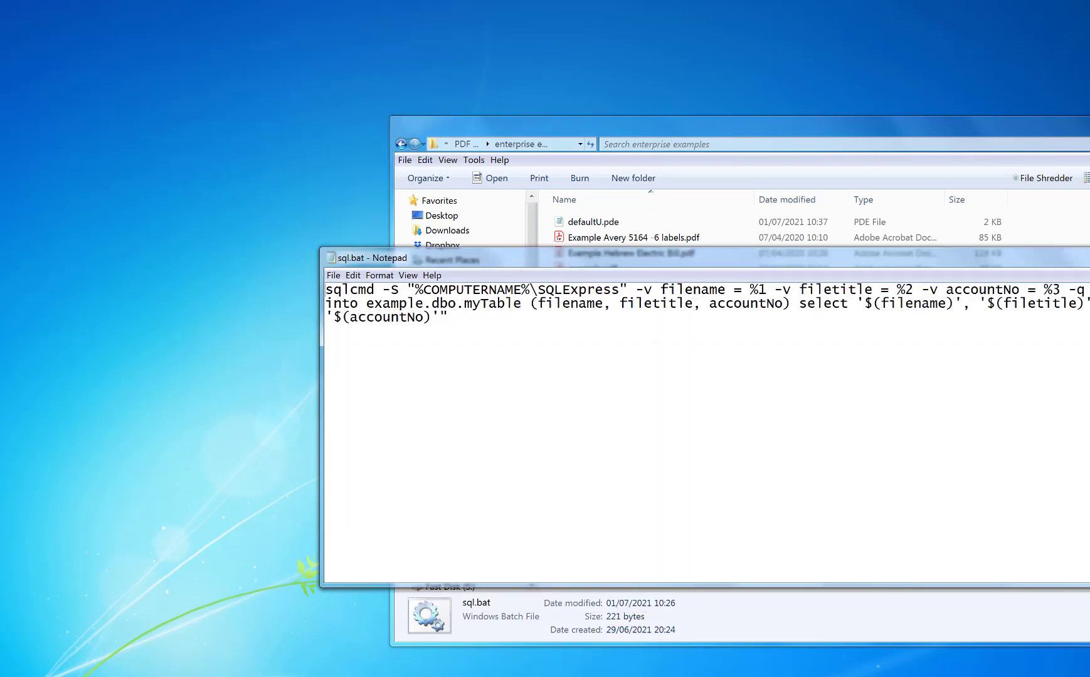
left_click_drag(358, 260, 256, 266)
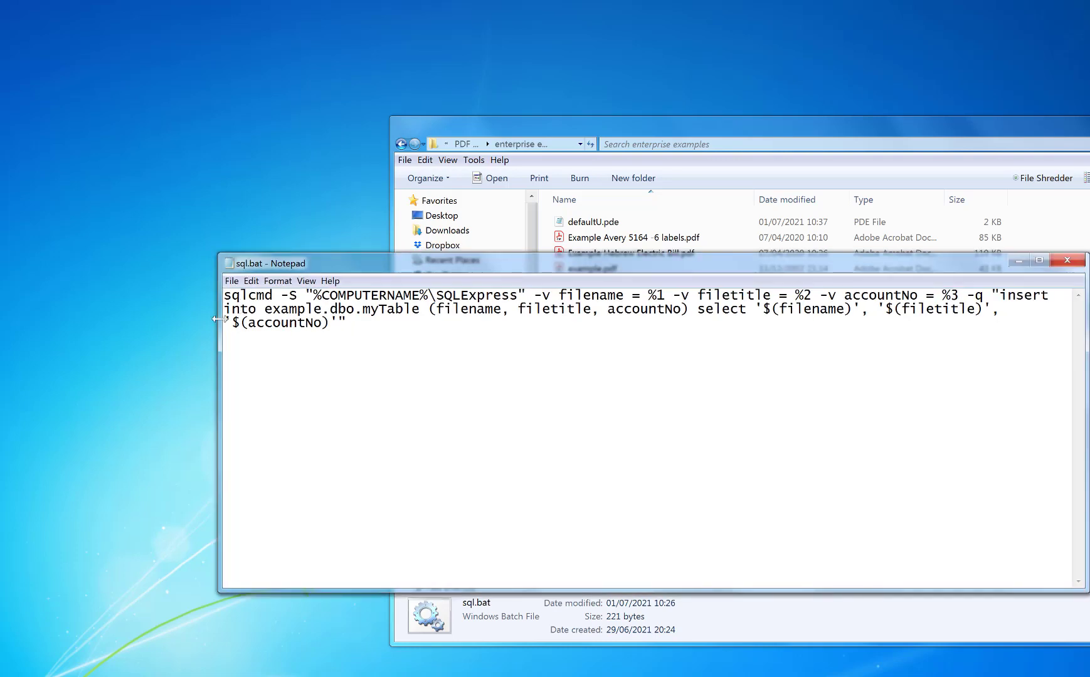
left_click_drag(219, 319, 74, 304)
left_click_drag(210, 265, 271, 267)
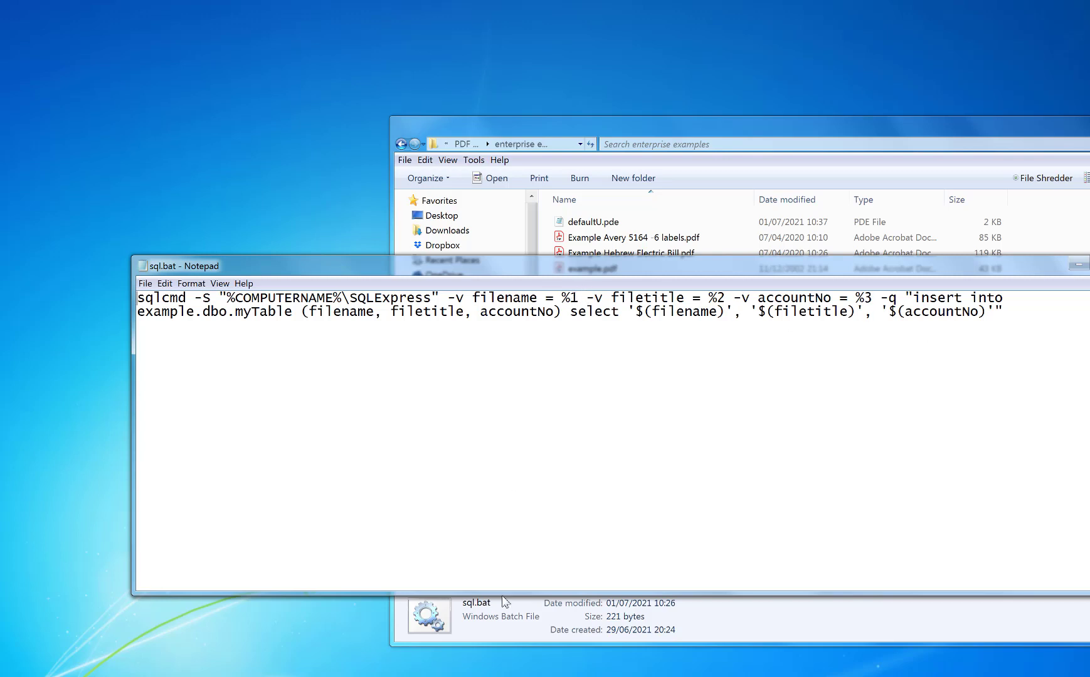
key("alt+Tab")
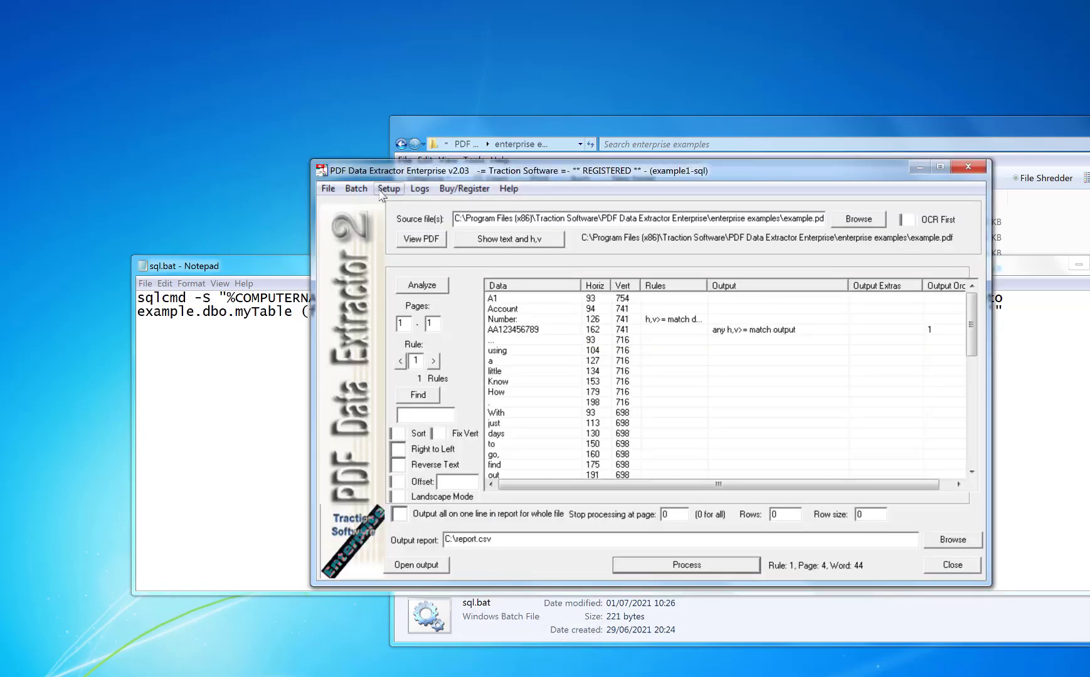
Open Setup > Extra fields output and move the sql.bat Notepad window below it.
left_click(389, 188)
left_click(441, 248)
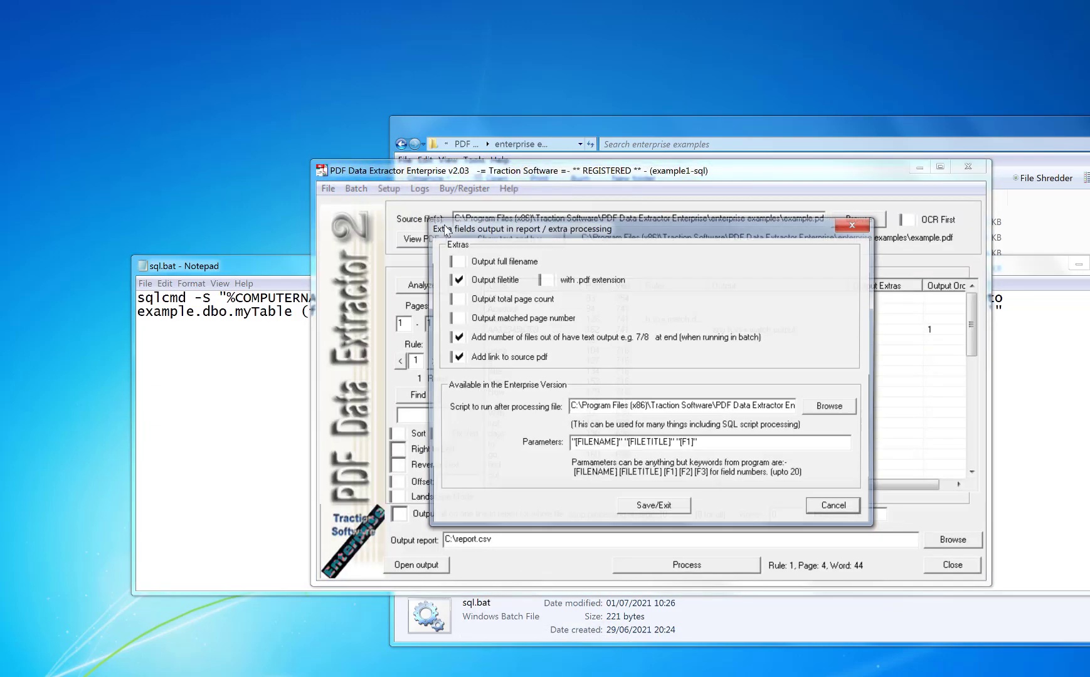
left_click(299, 264)
left_click_drag(299, 265, 506, 477)
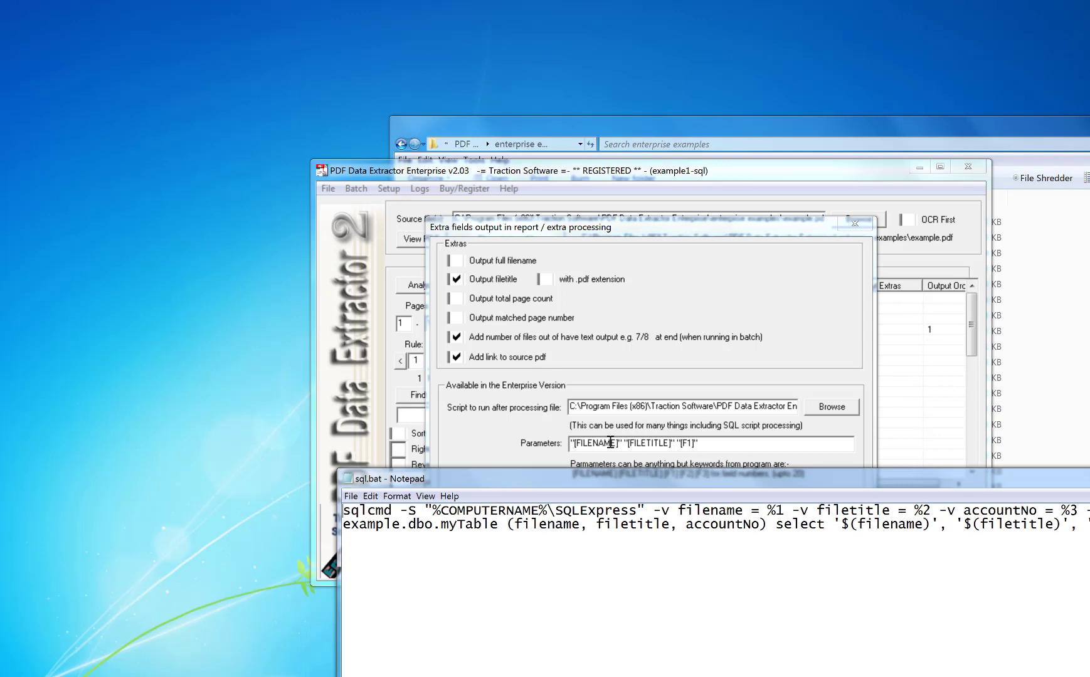
Highlight sql.bat's filename, %2 and accountNo variables alongside [F1] in the Parameters field.
left_click_drag(679, 512, 778, 511)
left_click_drag(933, 511, 915, 511)
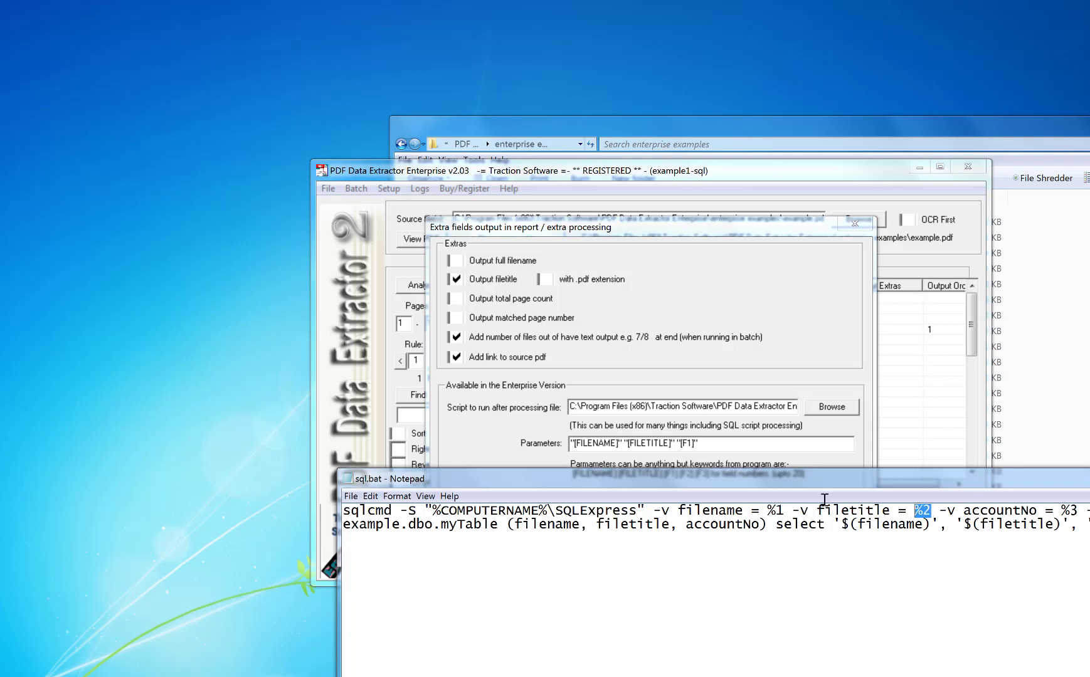
left_click(693, 443)
left_click_drag(693, 444, 681, 443)
left_click(1016, 508)
left_click(723, 443)
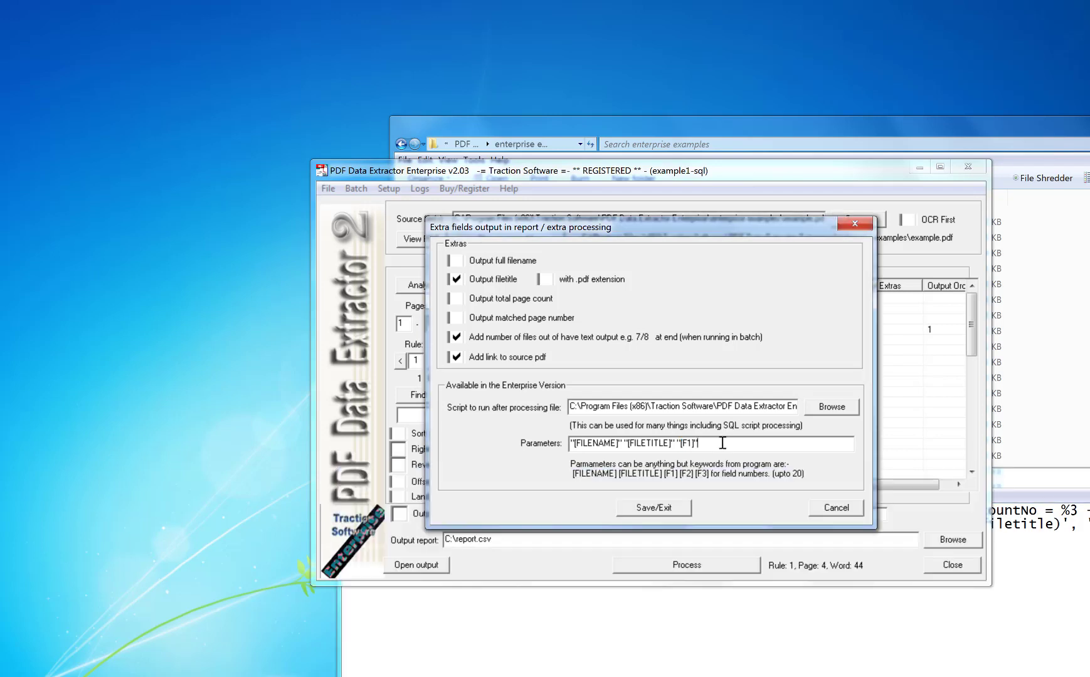
left_click(1038, 510)
left_click_drag(964, 511, 1038, 511)
key("Right")
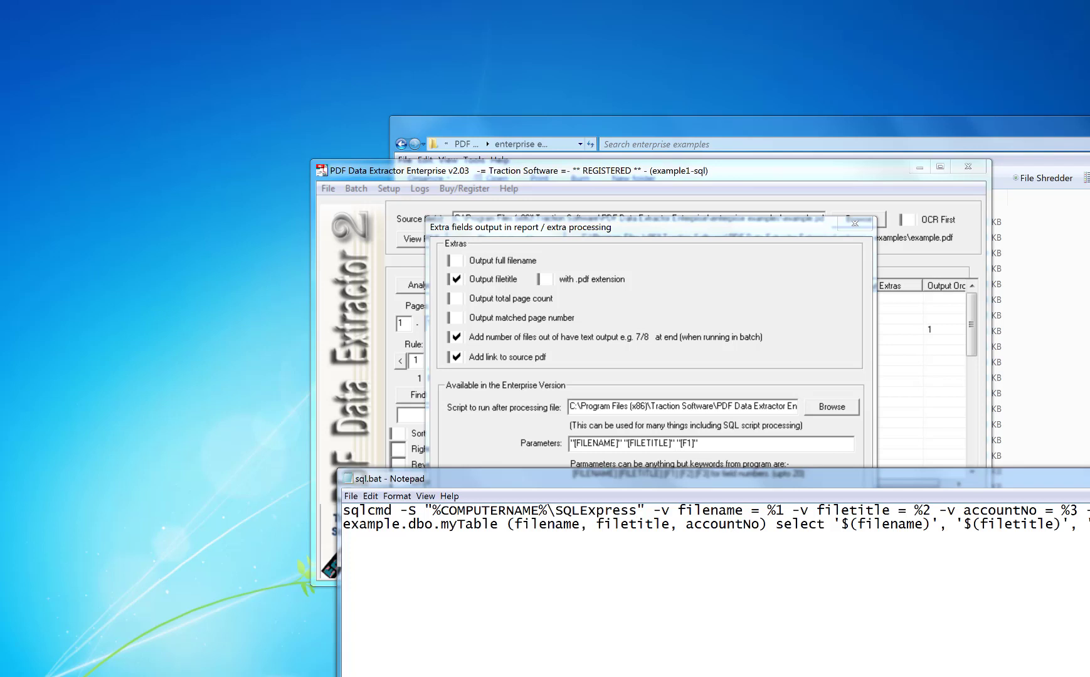
Close the sql.bat Notepad window with Alt+F4.
key("alt+F4")
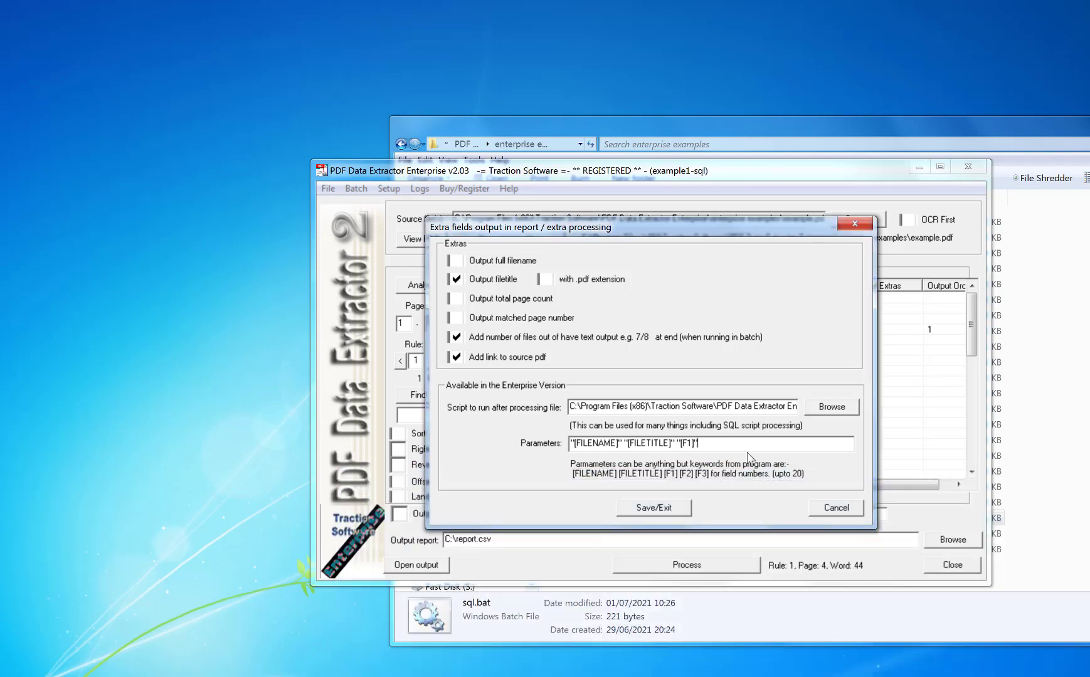